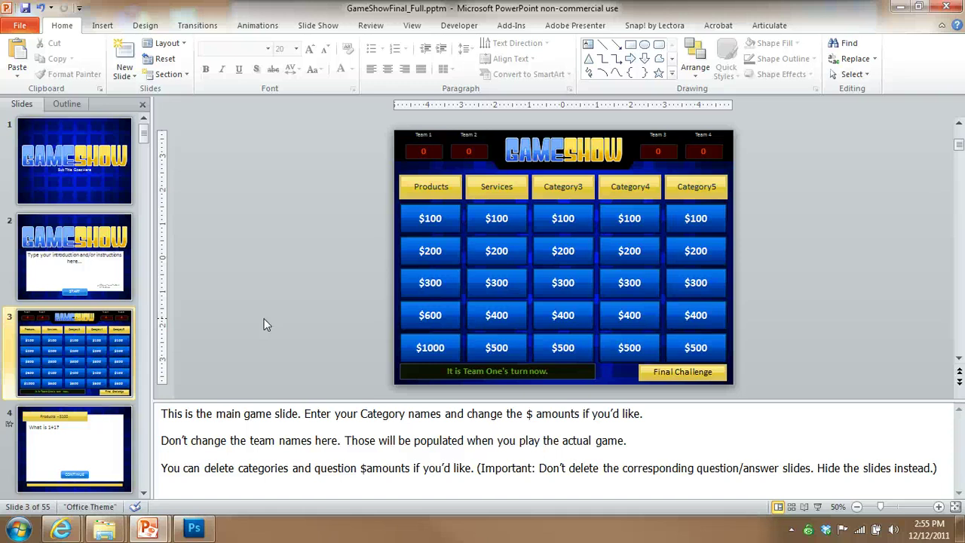
Read the template's usage steps and tips in the slide 1 notes, and review the introduction placeholder on slide 2
{"action": "left_click", "coordinate": [86, 179]}
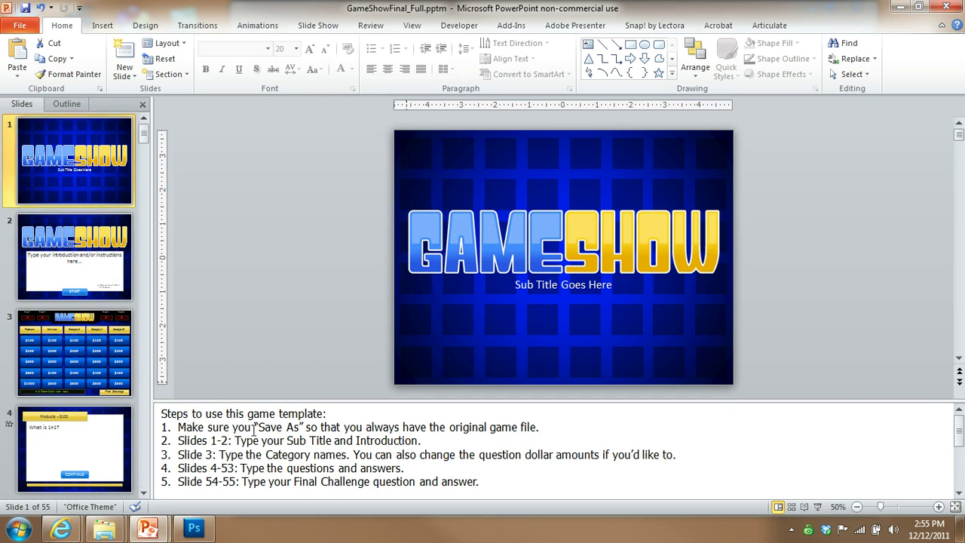
{"action": "left_click_drag", "start_coordinate": [219, 427], "coordinate": [366, 481]}
{"action": "left_click", "coordinate": [364, 480]}
{"action": "scroll", "coordinate": [361, 466], "scroll_direction": "down", "scroll_amount": 1}
{"action": "scroll", "coordinate": [360, 466], "scroll_direction": "down", "scroll_amount": 5}
{"action": "scroll", "coordinate": [361, 466], "scroll_direction": "down", "scroll_amount": 1}
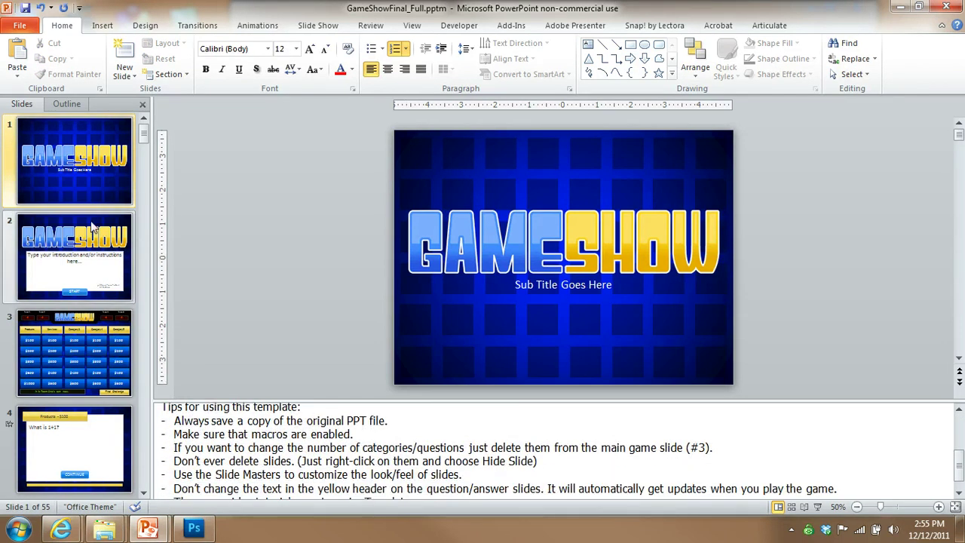
{"action": "left_click", "coordinate": [84, 261]}
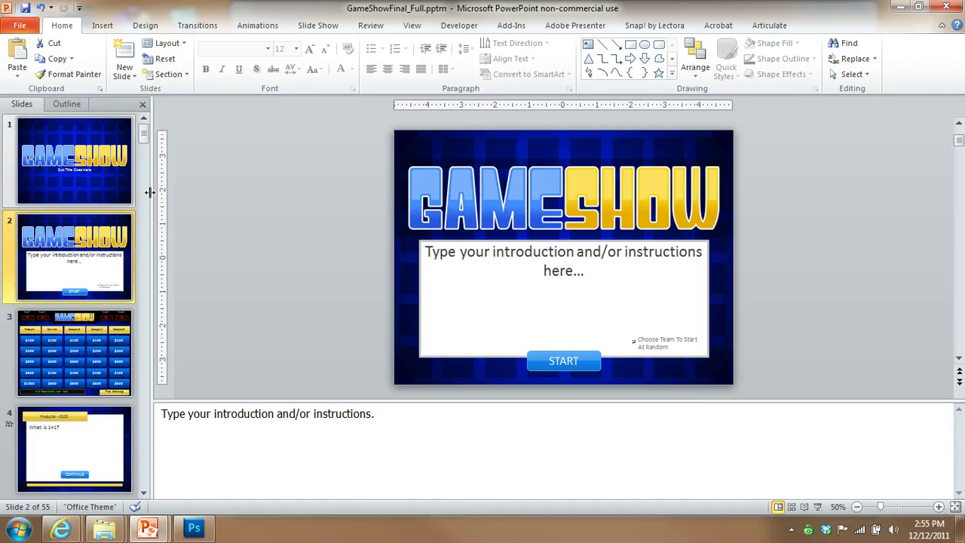
{"action": "left_click", "coordinate": [501, 260]}
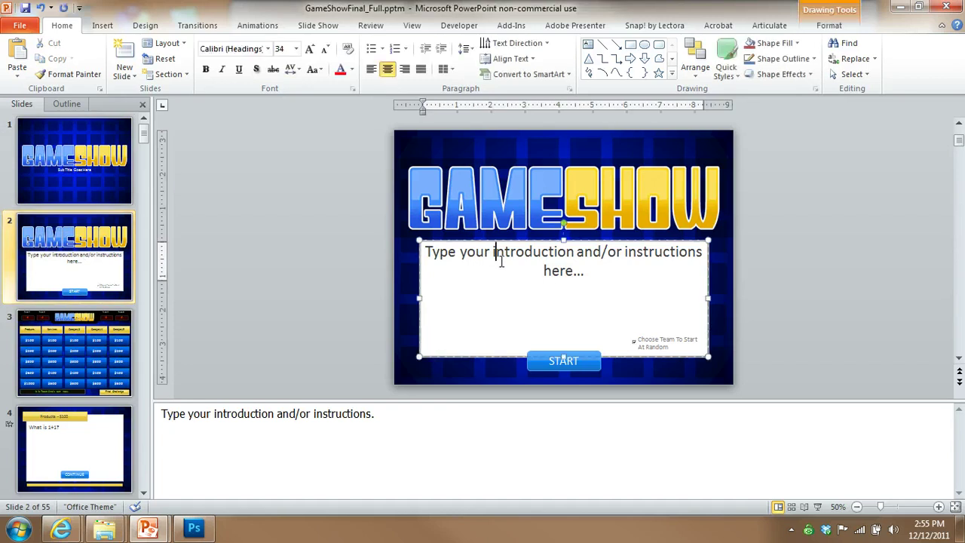
Examine the editable category headings and the dollar amounts in the Products column on the main game slide
{"action": "left_click", "coordinate": [64, 343]}
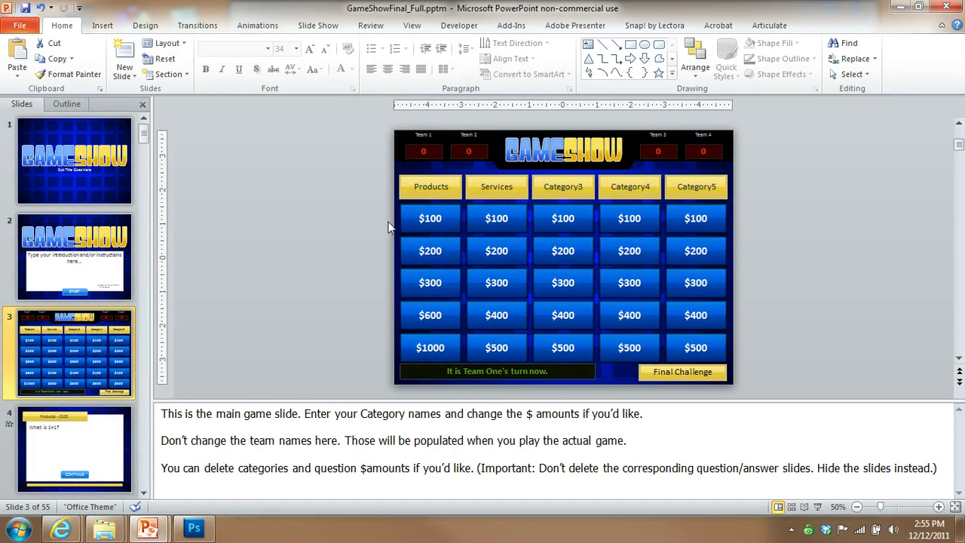
{"action": "double_click", "coordinate": [424, 188]}
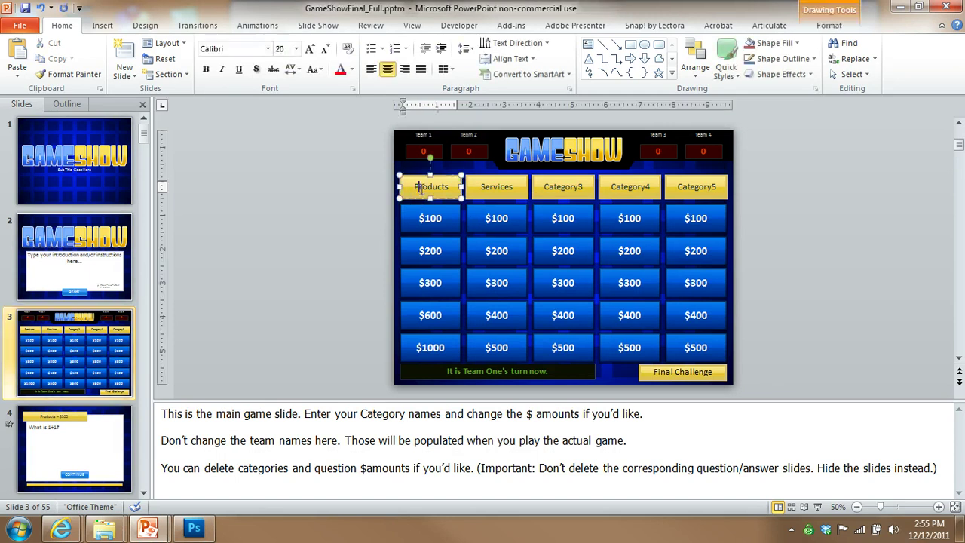
{"action": "double_click", "coordinate": [495, 188]}
{"action": "double_click", "coordinate": [563, 187]}
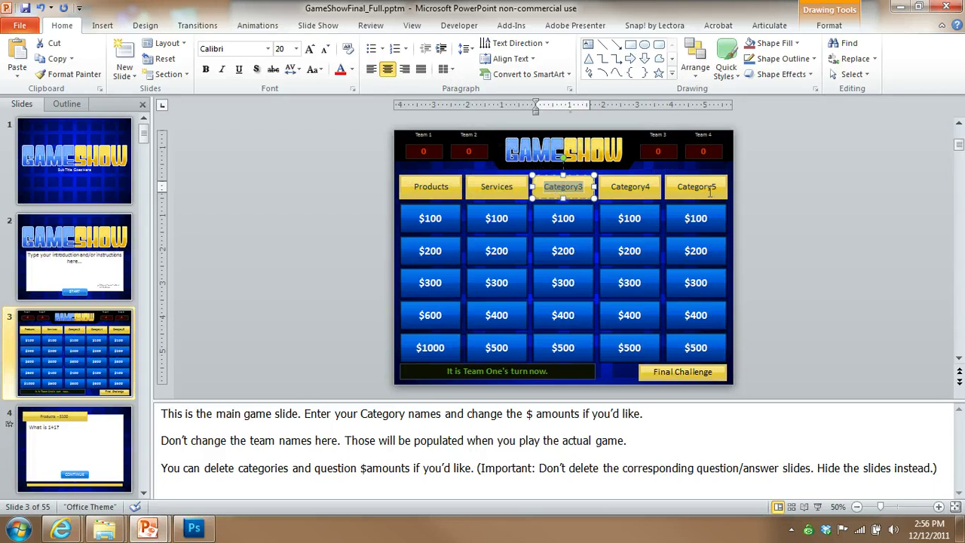
{"action": "left_click", "coordinate": [385, 240]}
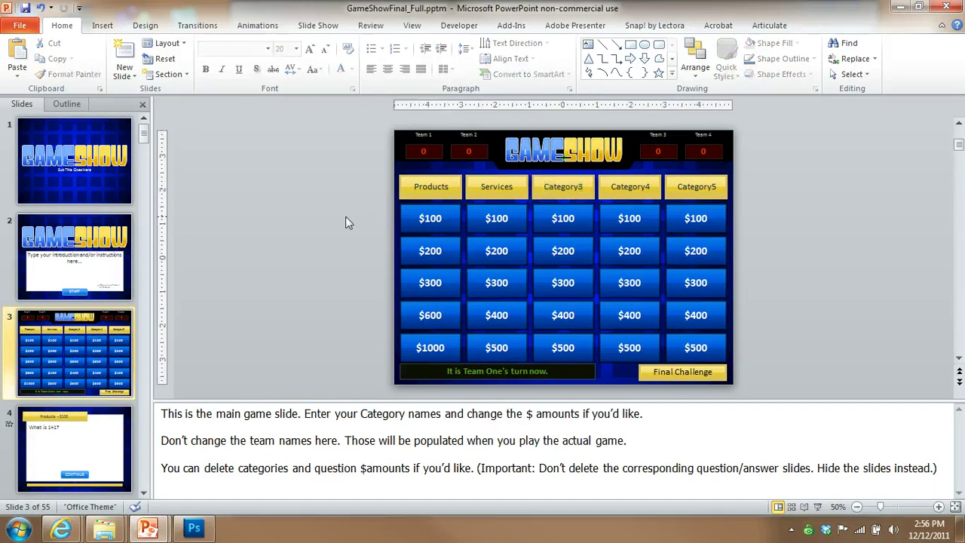
{"action": "left_click", "coordinate": [424, 315]}
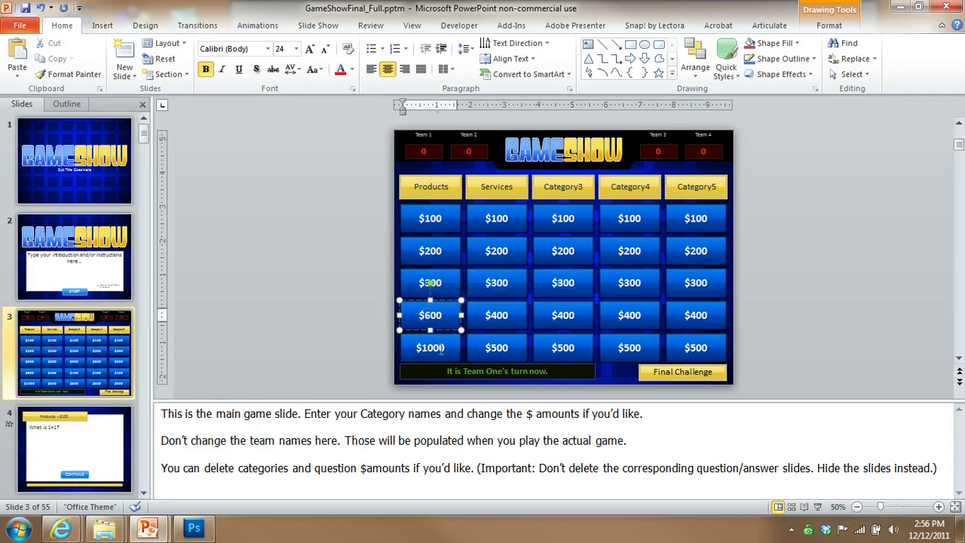
{"action": "left_click", "coordinate": [441, 349]}
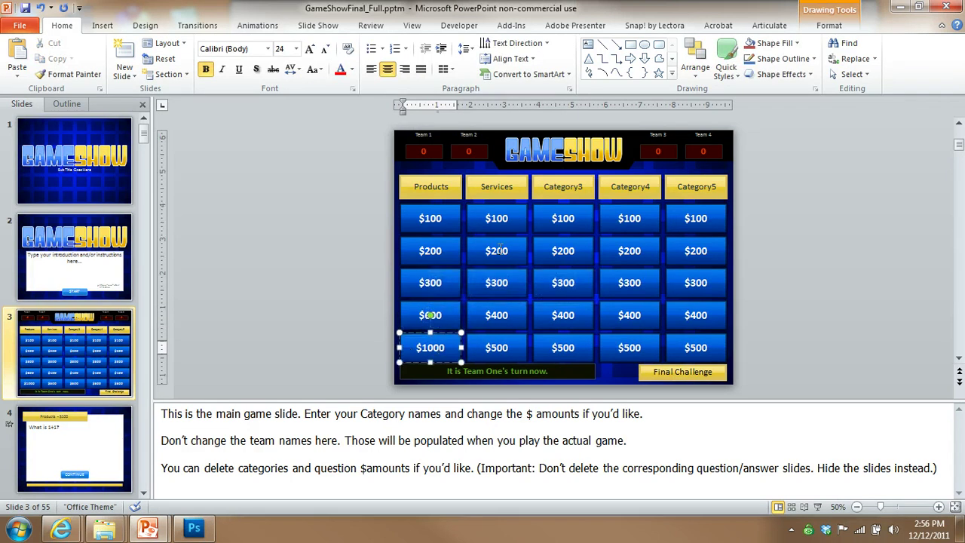
{"action": "left_click", "coordinate": [799, 276]}
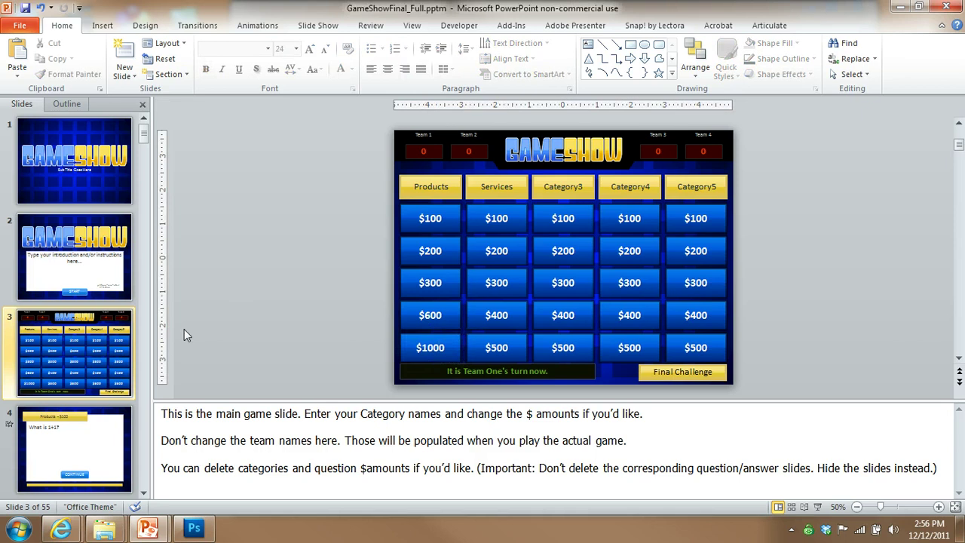
Review the Products $100 question and answer slides and skim the question and answer slides that follow
{"action": "left_click", "coordinate": [74, 436]}
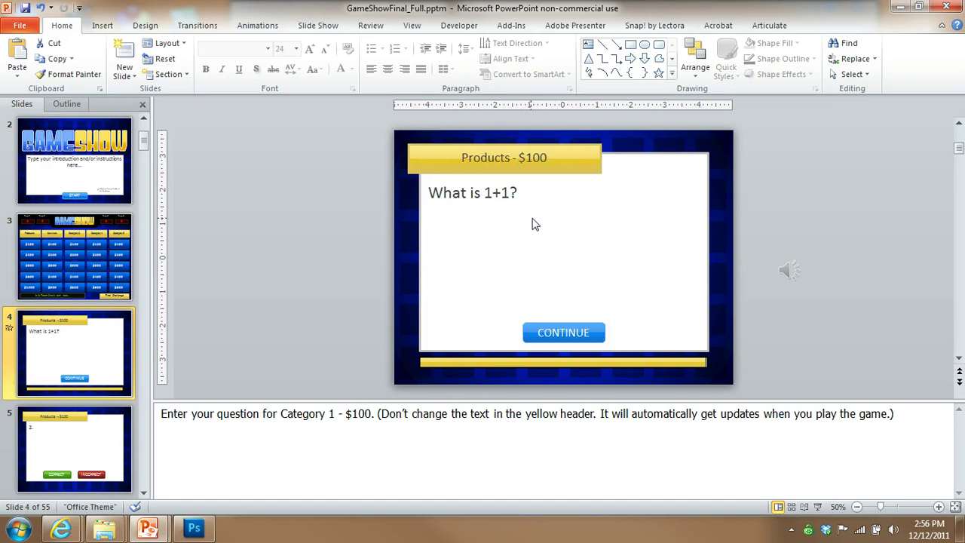
{"action": "left_click_drag", "start_coordinate": [519, 194], "coordinate": [421, 194]}
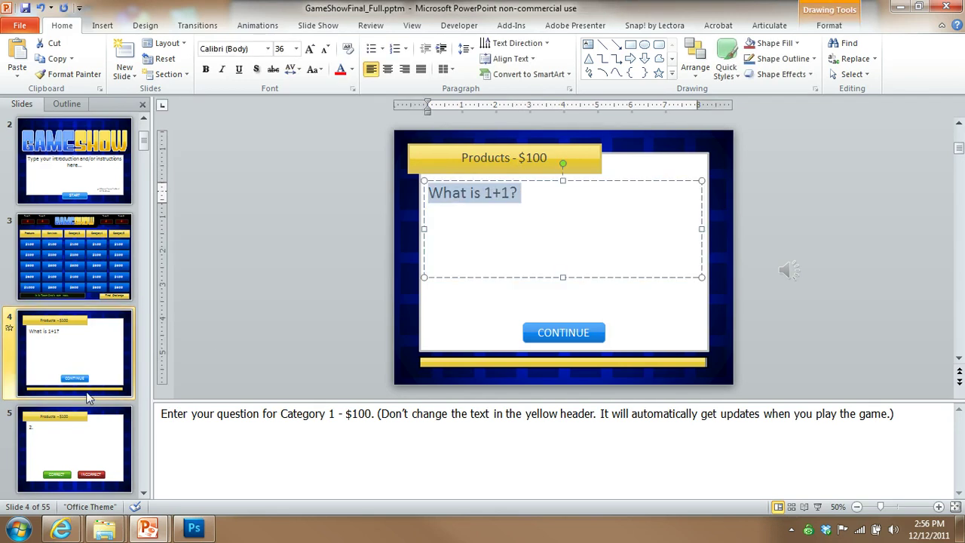
{"action": "left_click", "coordinate": [78, 446]}
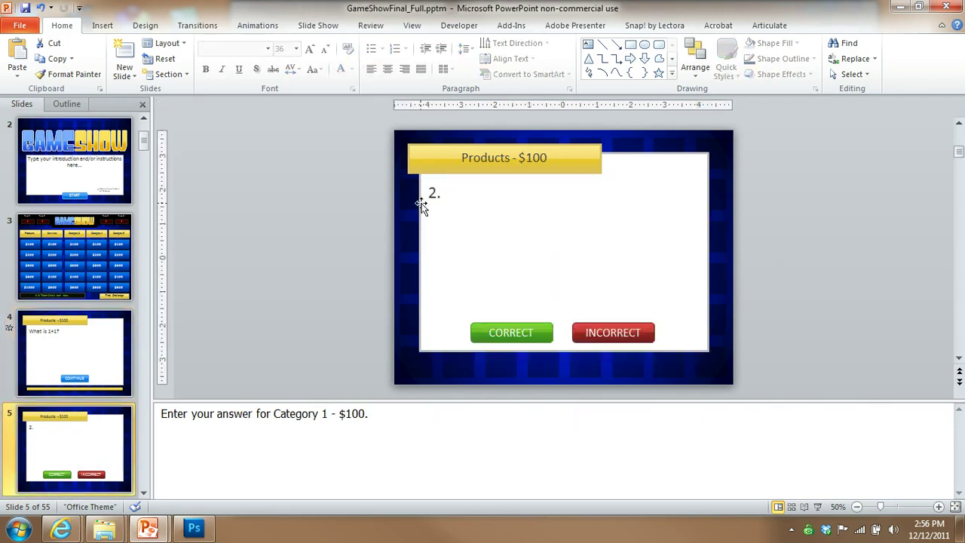
{"action": "scroll", "coordinate": [83, 408], "scroll_direction": "down", "scroll_amount": 6}
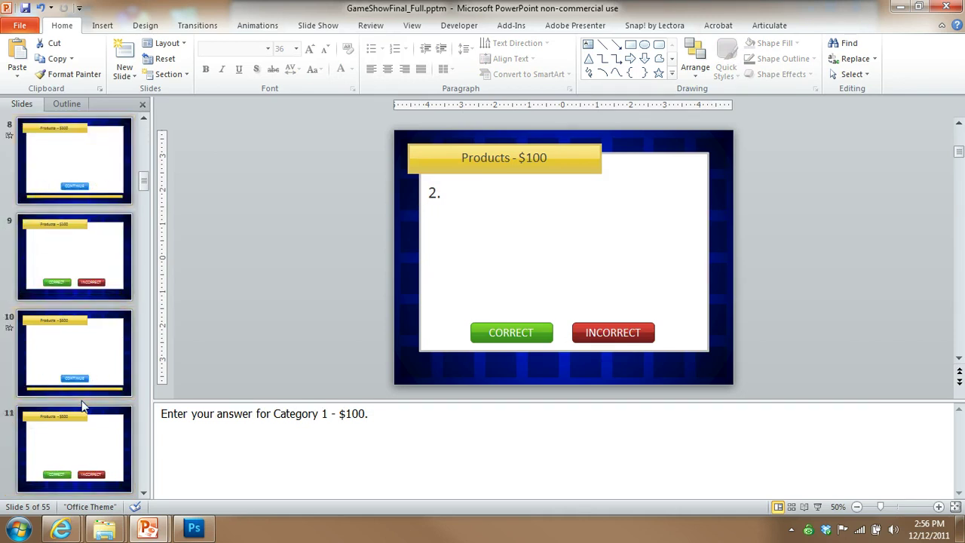
{"action": "scroll", "coordinate": [83, 407], "scroll_direction": "up", "scroll_amount": 6}
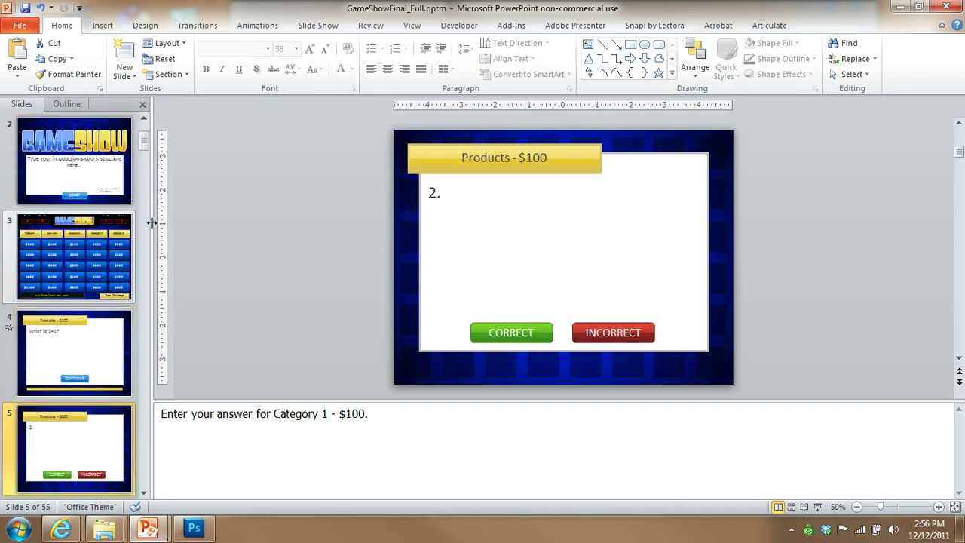
View the Final Challenge question and answer slides at the end of the presentation
{"action": "left_click_drag", "start_coordinate": [146, 136], "coordinate": [148, 458]}
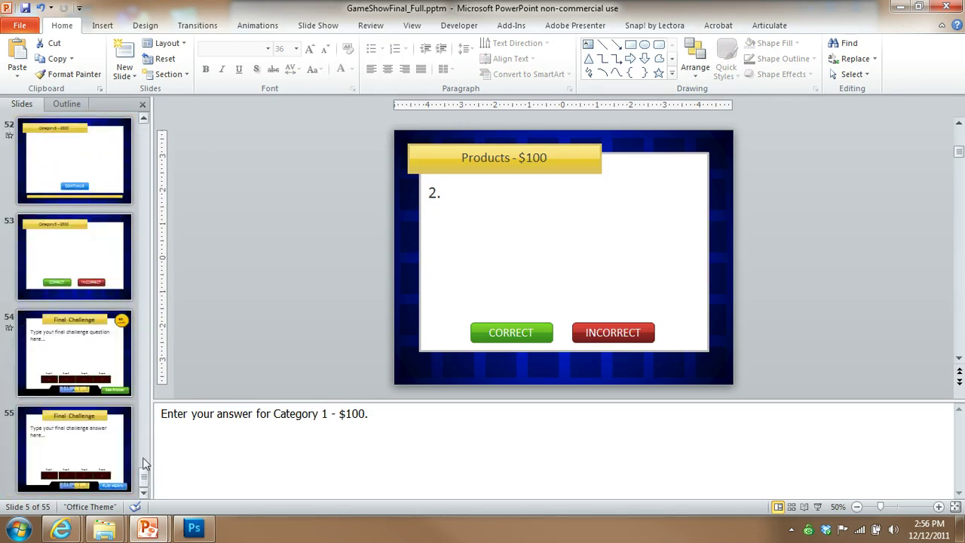
{"action": "left_click", "coordinate": [47, 349]}
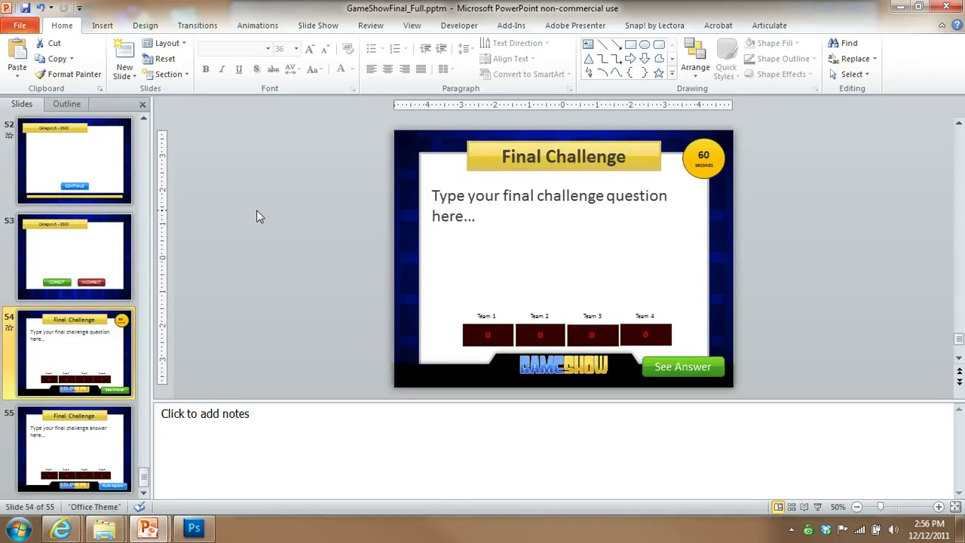
{"action": "left_click", "coordinate": [83, 429]}
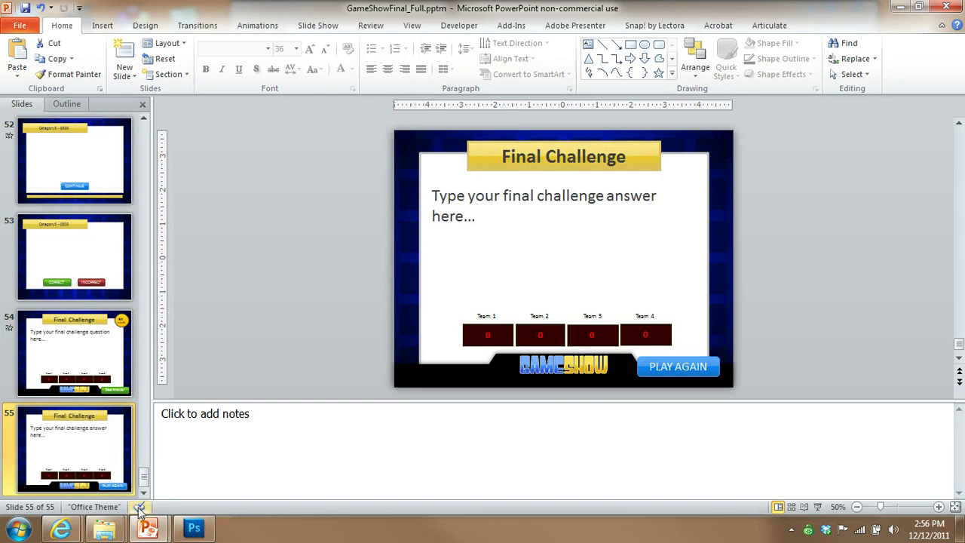
Run the slide show from the first slide and start the game with the starting team chosen at random
{"action": "left_click_drag", "start_coordinate": [143, 481], "coordinate": [155, 135]}
{"action": "key", "text": "Home"}
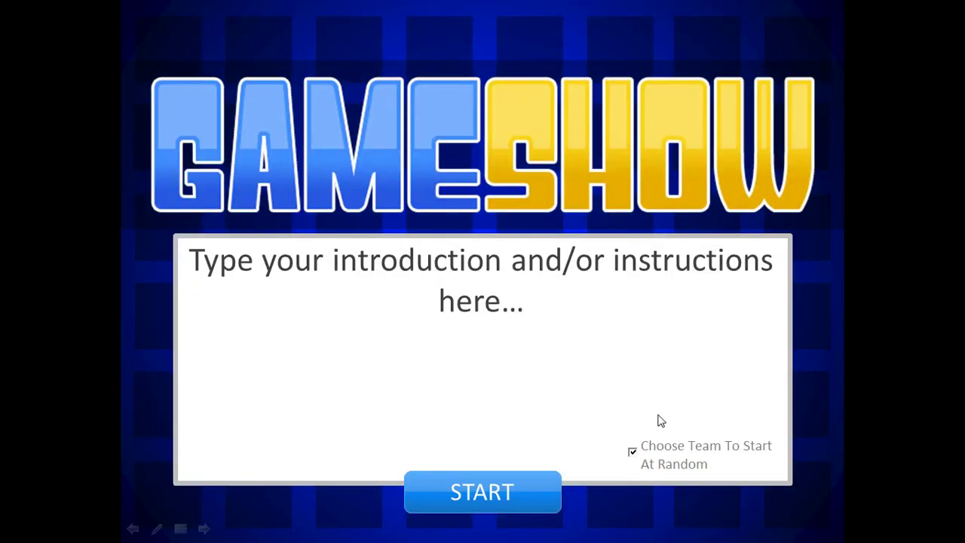
{"action": "left_click", "coordinate": [499, 495]}
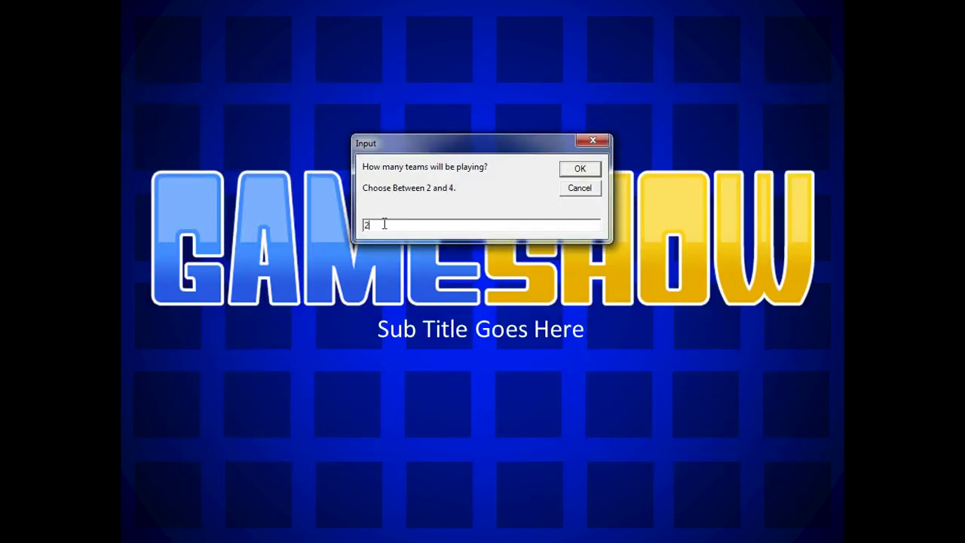
Set the number of teams to 2, enter both team names and accept the randomly chosen starting team
{"action": "type", "text": "2"}
{"action": "left_click", "coordinate": [580, 168]}
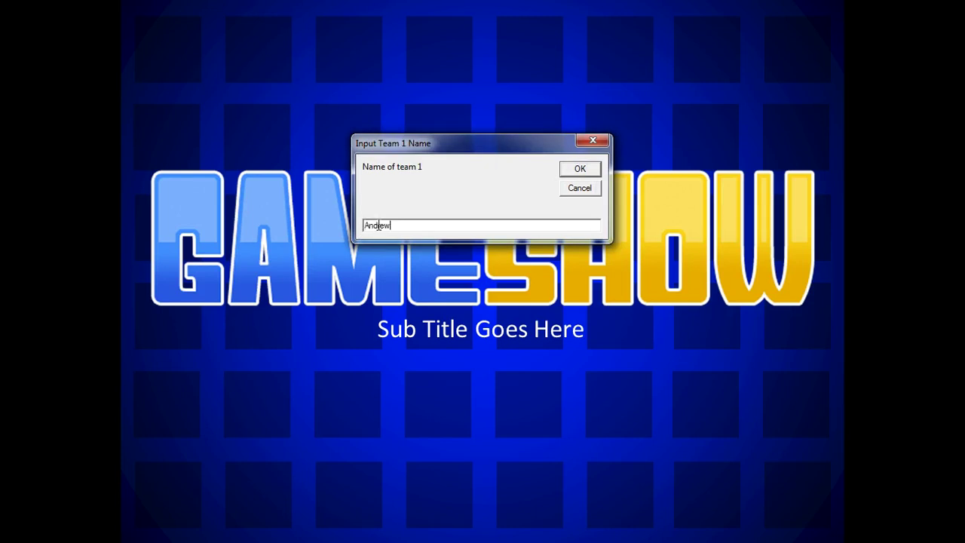
{"action": "left_click", "coordinate": [573, 170]}
{"action": "left_click", "coordinate": [573, 168]}
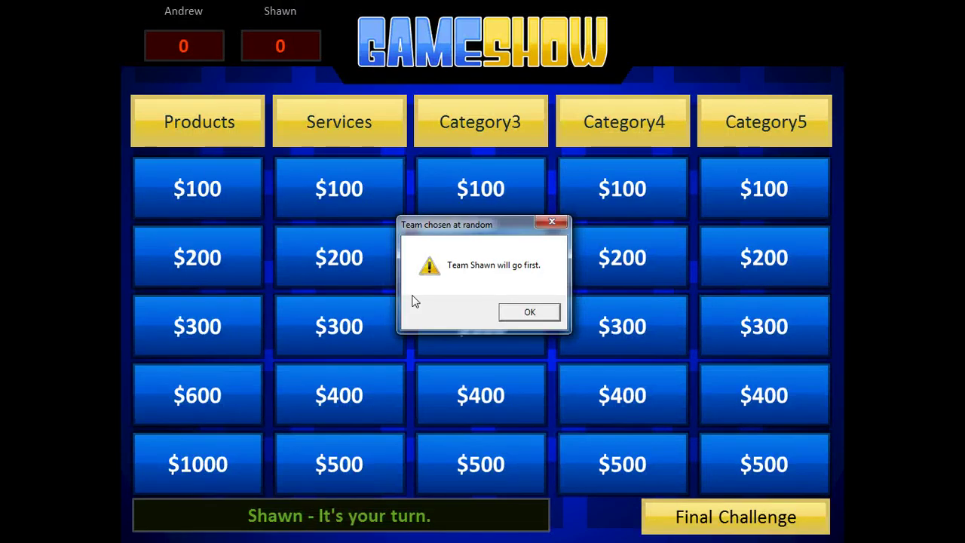
{"action": "left_click", "coordinate": [530, 312]}
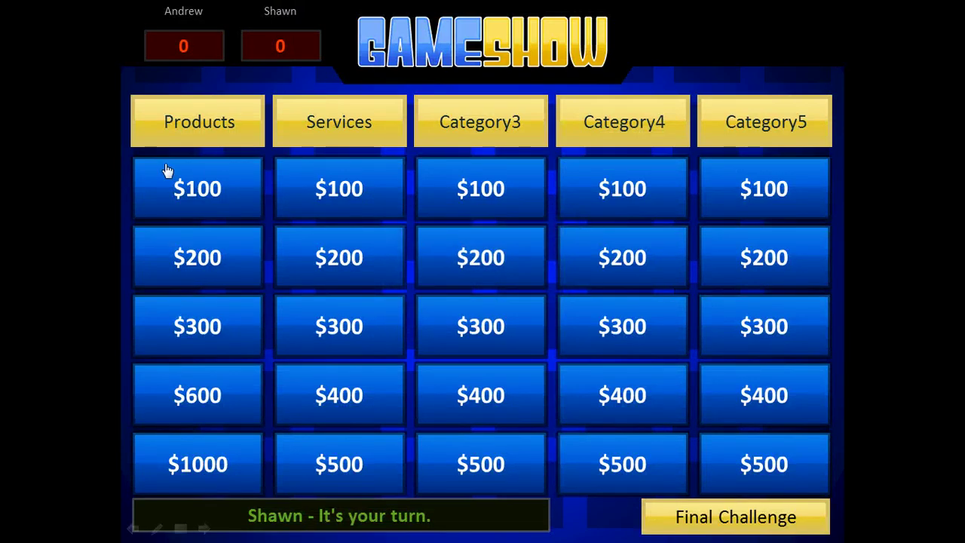
Play the Products $100 question, reveal its answer and mark the response as correct
{"action": "left_click", "coordinate": [202, 195]}
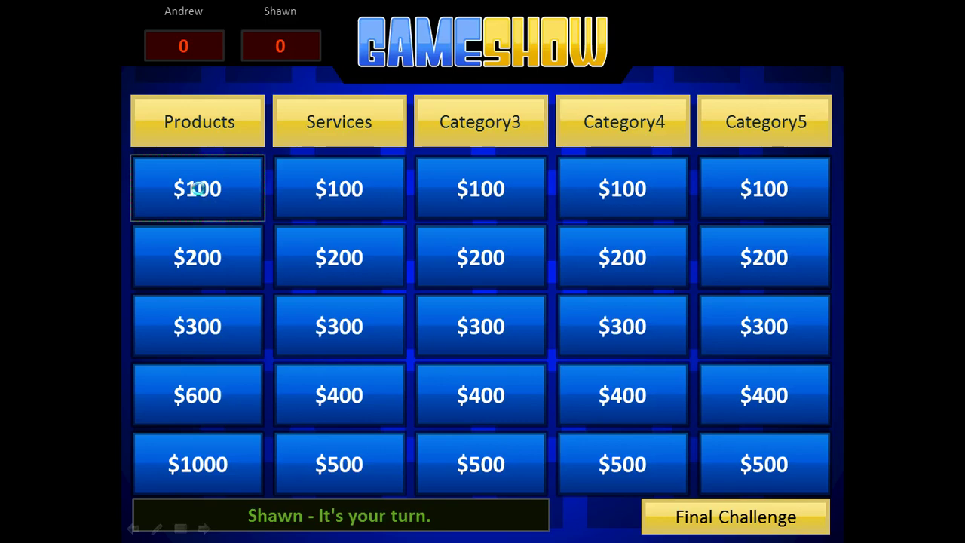
{"action": "left_click", "coordinate": [200, 193]}
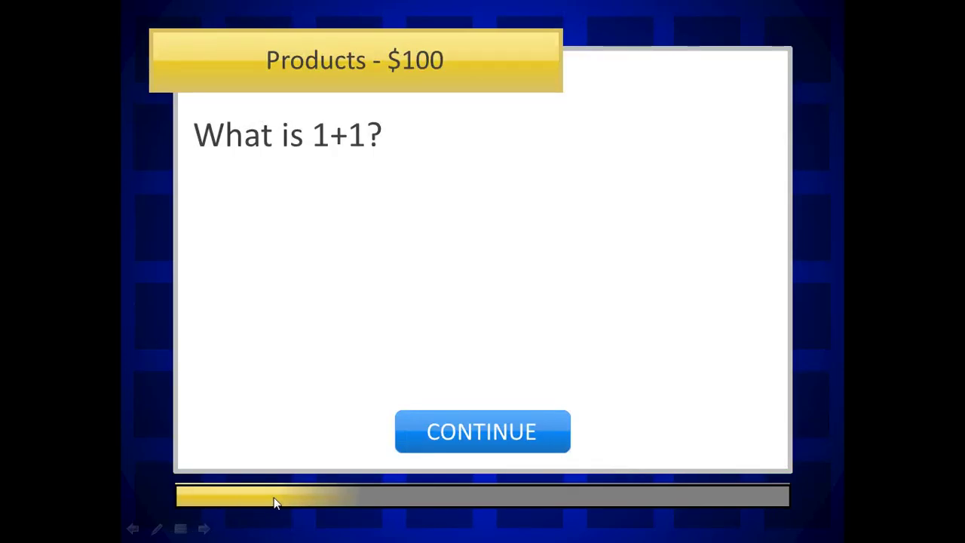
{"action": "left_click", "coordinate": [488, 426]}
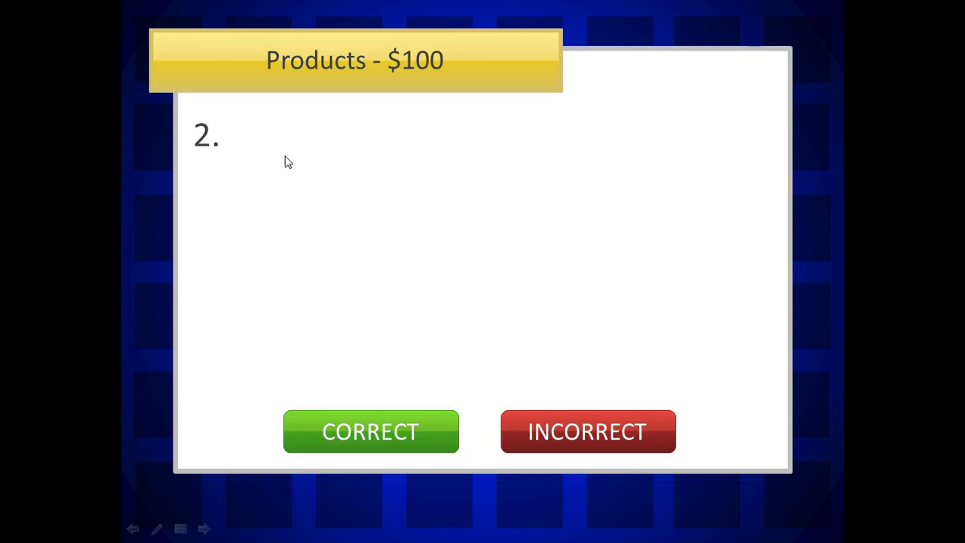
{"action": "left_click", "coordinate": [375, 424]}
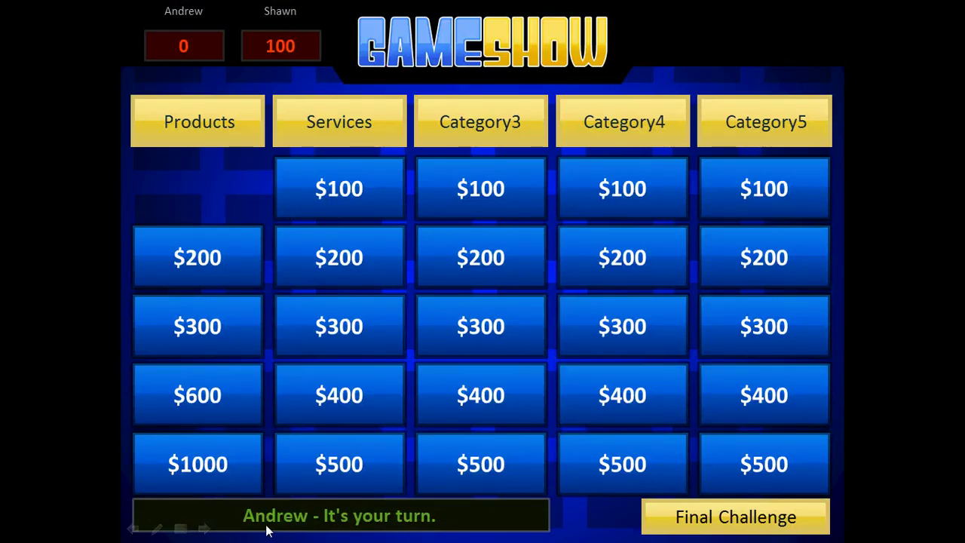
Play the Products $1000 question, reveal its answer and mark the response as correct
{"action": "left_click", "coordinate": [204, 470]}
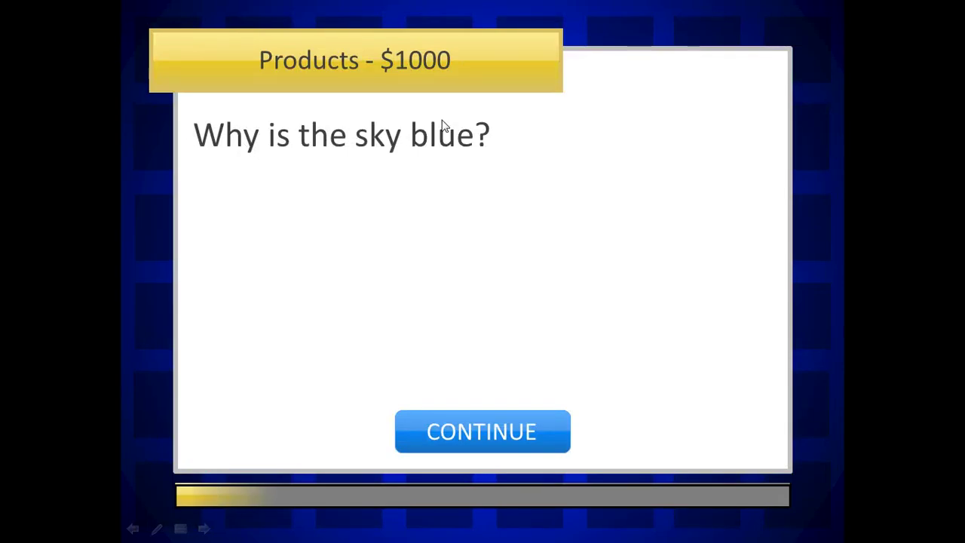
{"action": "left_click", "coordinate": [489, 430]}
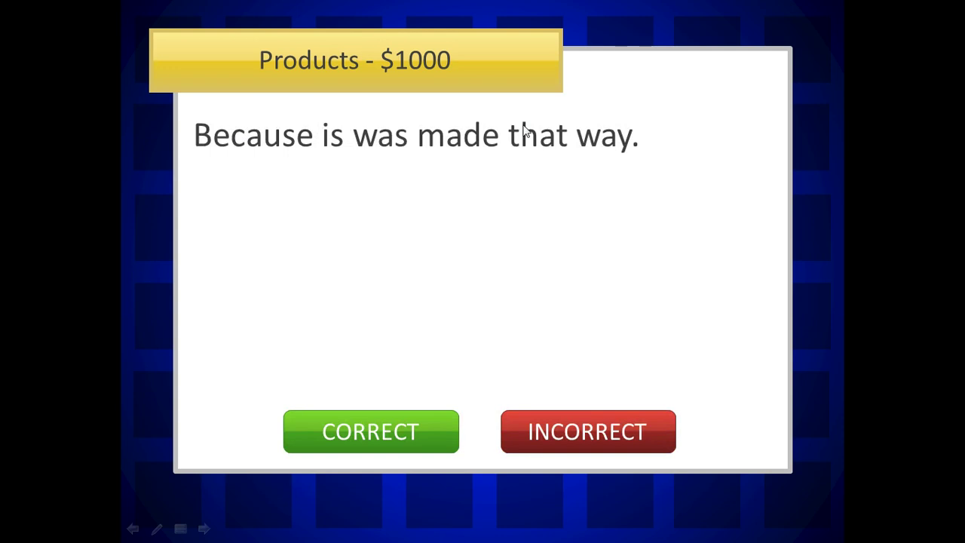
{"action": "left_click", "coordinate": [380, 431]}
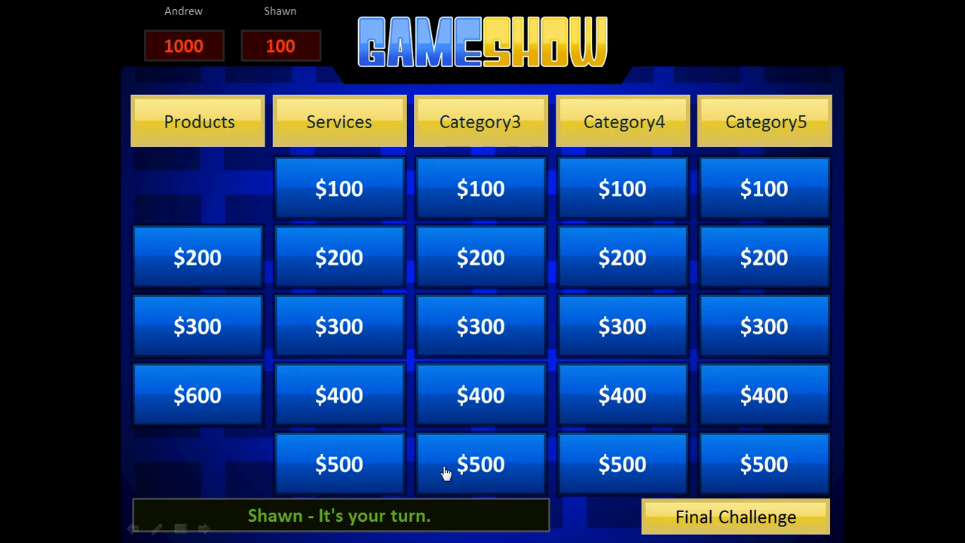
Enter the Final Challenge, place both teams' wagers with 100 for the second team, and begin the timed question
{"action": "left_click", "coordinate": [744, 520]}
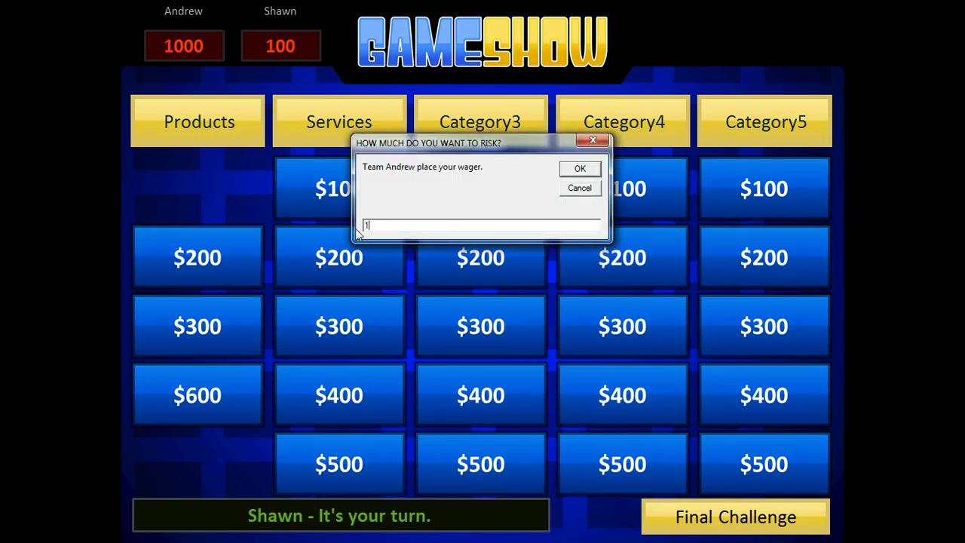
{"action": "left_click", "coordinate": [580, 169]}
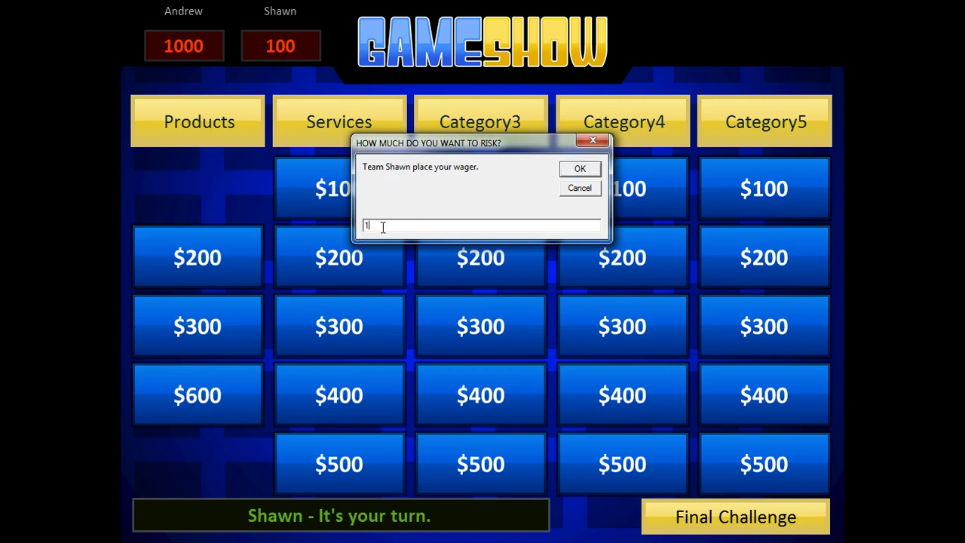
{"action": "type", "text": "100"}
{"action": "left_click", "coordinate": [582, 168]}
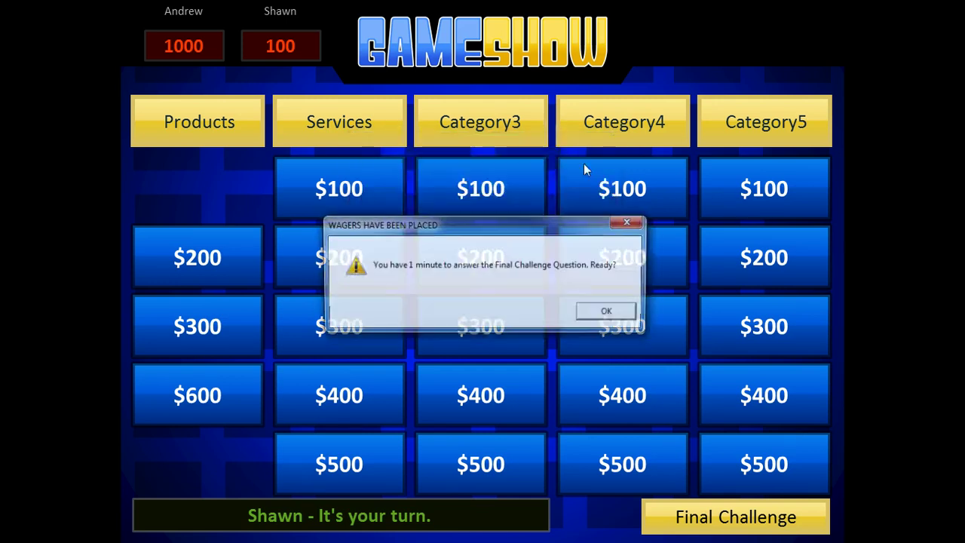
{"action": "left_click", "coordinate": [611, 313]}
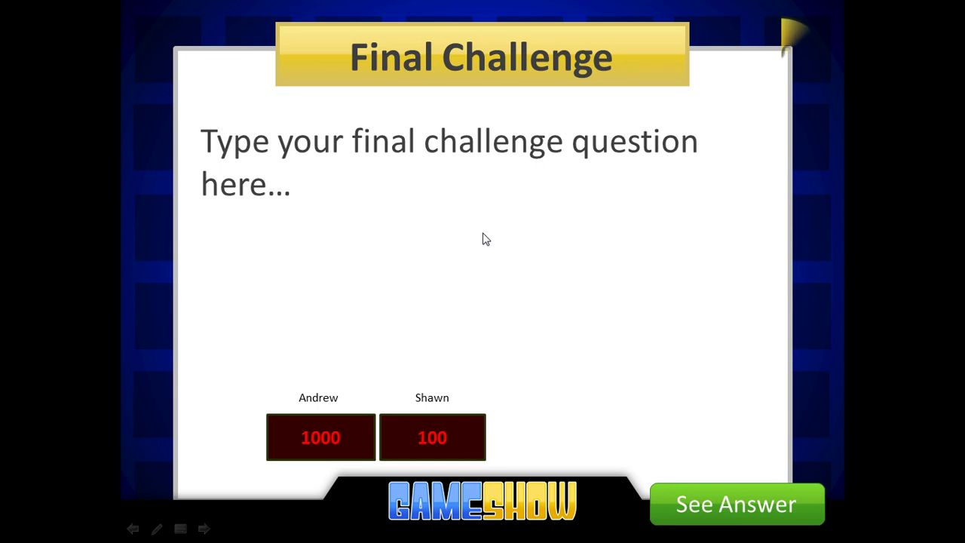
Reveal the Final Challenge answer, mark the first team correct and the second incorrect, accept the winner announcement and end the slide show
{"action": "left_click", "coordinate": [730, 510]}
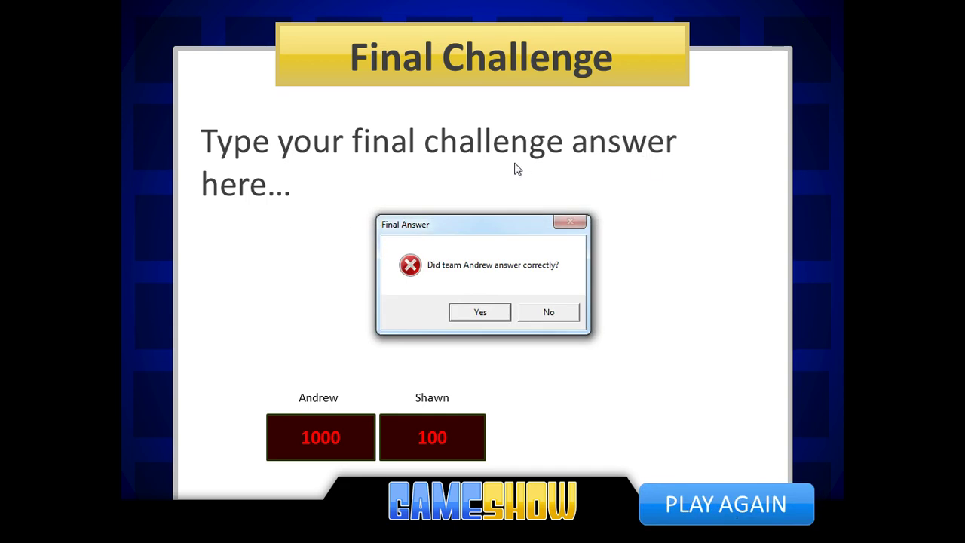
{"action": "left_click", "coordinate": [483, 317]}
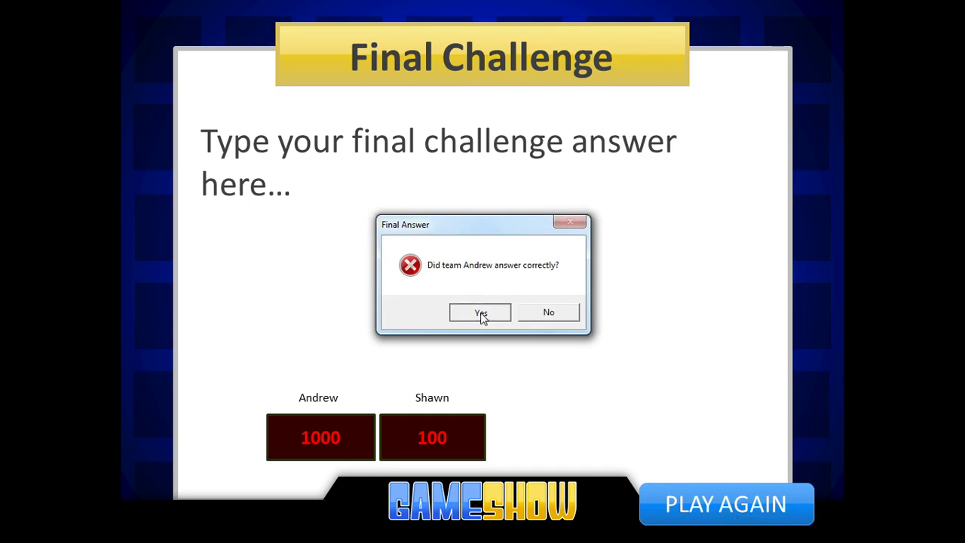
{"action": "left_click", "coordinate": [555, 315]}
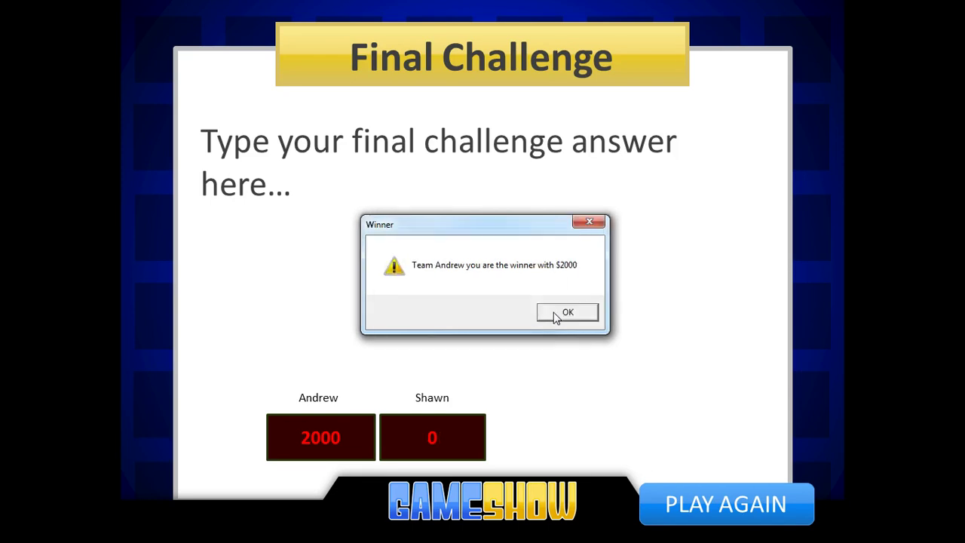
{"action": "left_click", "coordinate": [556, 317]}
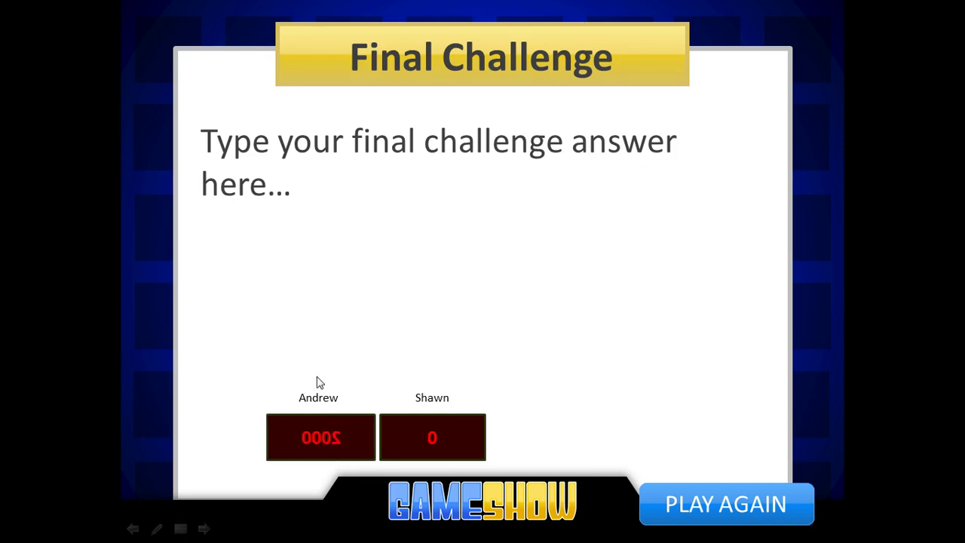
{"action": "key", "text": "Escape"}
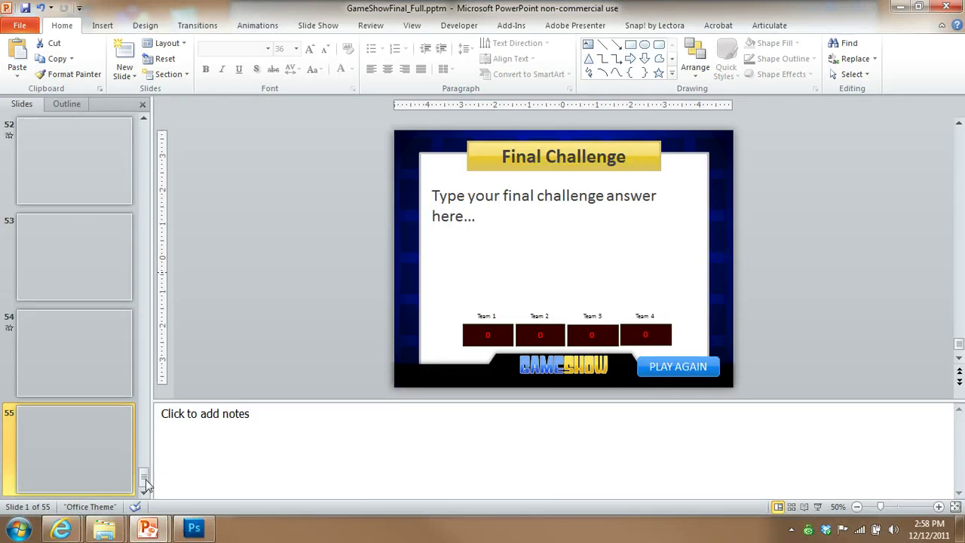
Go back to the title slide and open the presentation's Slide Master view
{"action": "key", "text": "Home"}
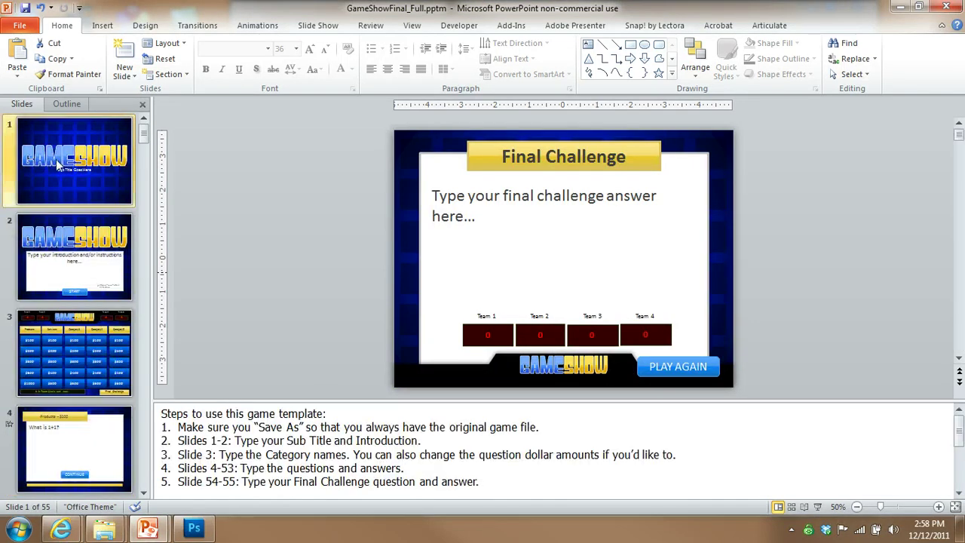
{"action": "left_click", "coordinate": [413, 27]}
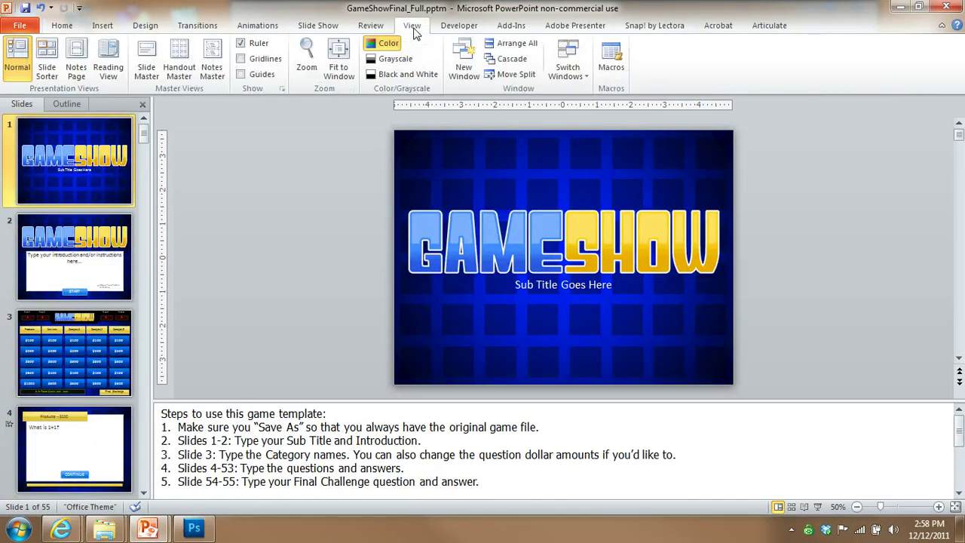
{"action": "left_click", "coordinate": [149, 60]}
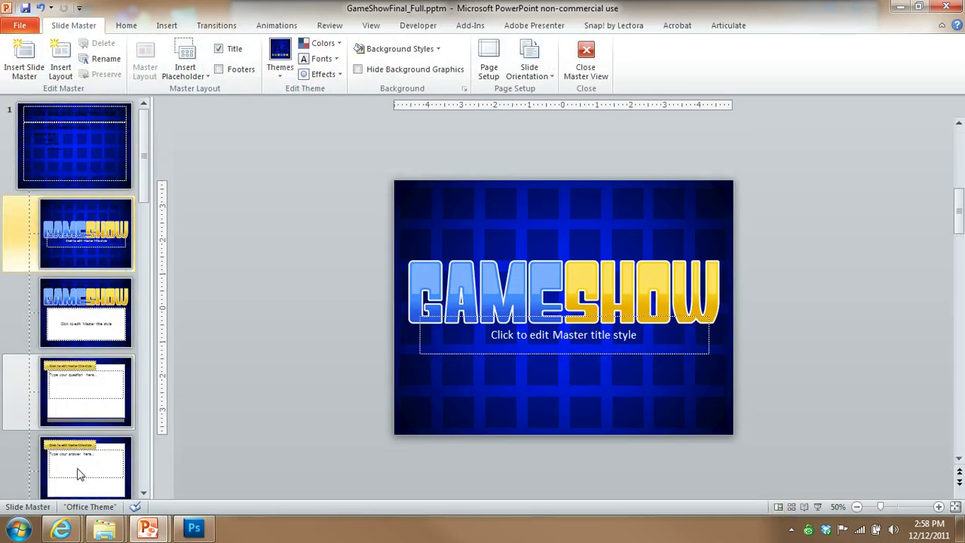
Try moving the blue gradient background rectangle on the top master slide, and undo the move
{"action": "left_click", "coordinate": [43, 189]}
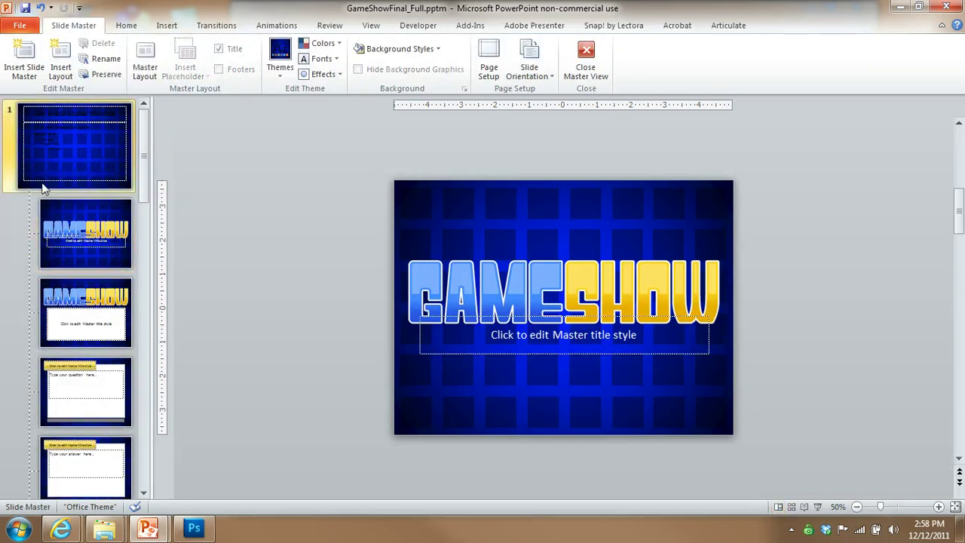
{"action": "left_click", "coordinate": [400, 229]}
{"action": "left_click_drag", "start_coordinate": [400, 228], "coordinate": [547, 177]}
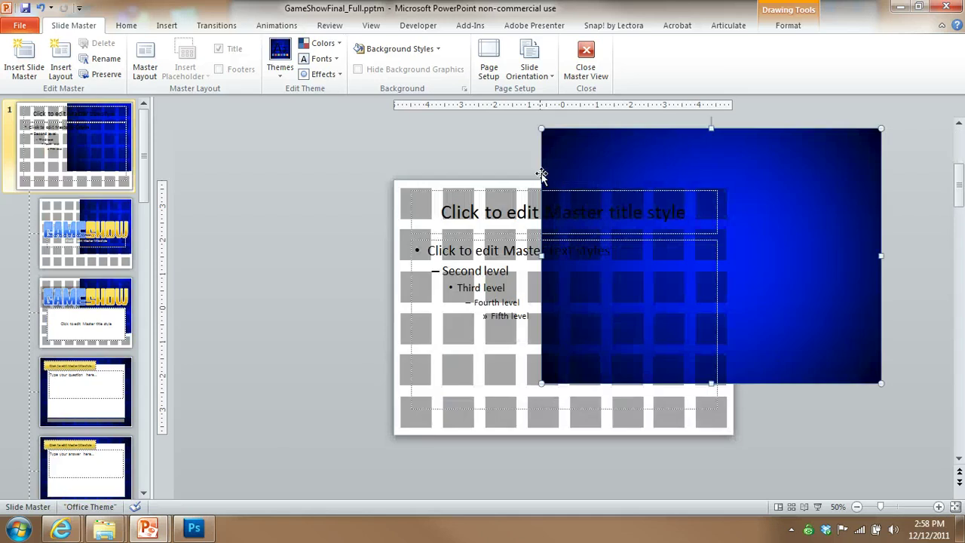
{"action": "key", "text": "ctrl+z"}
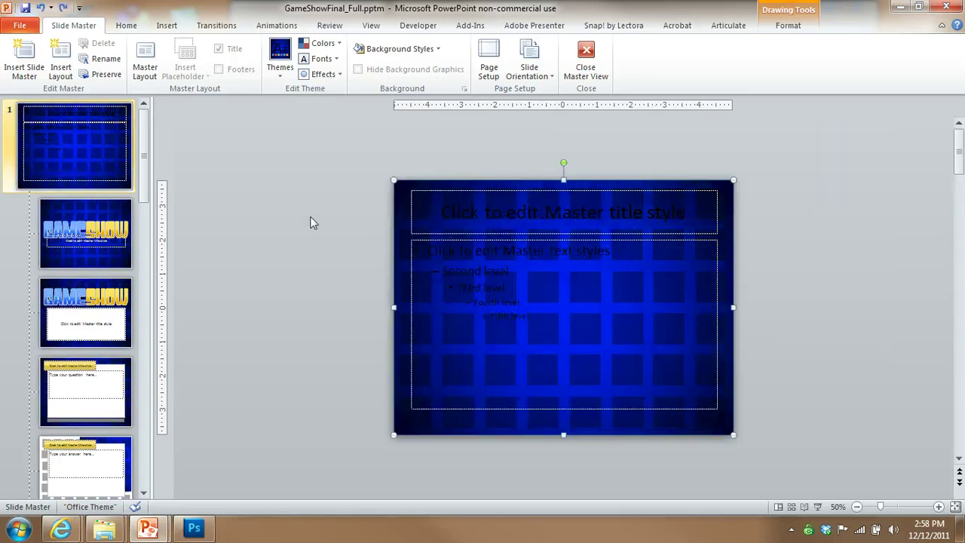
View the title layout, return to Normal view and open the main game board on slide 3
{"action": "left_click", "coordinate": [95, 230]}
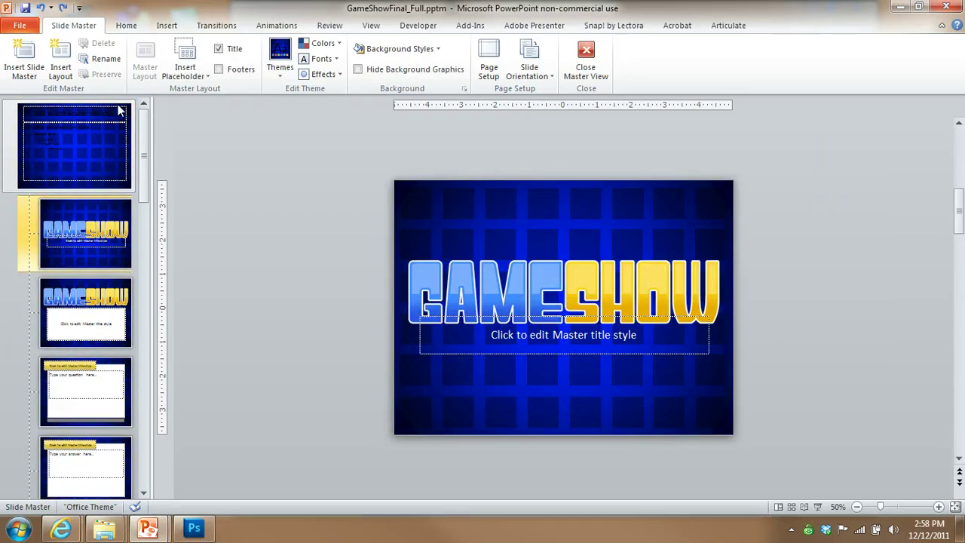
{"action": "left_click", "coordinate": [370, 25]}
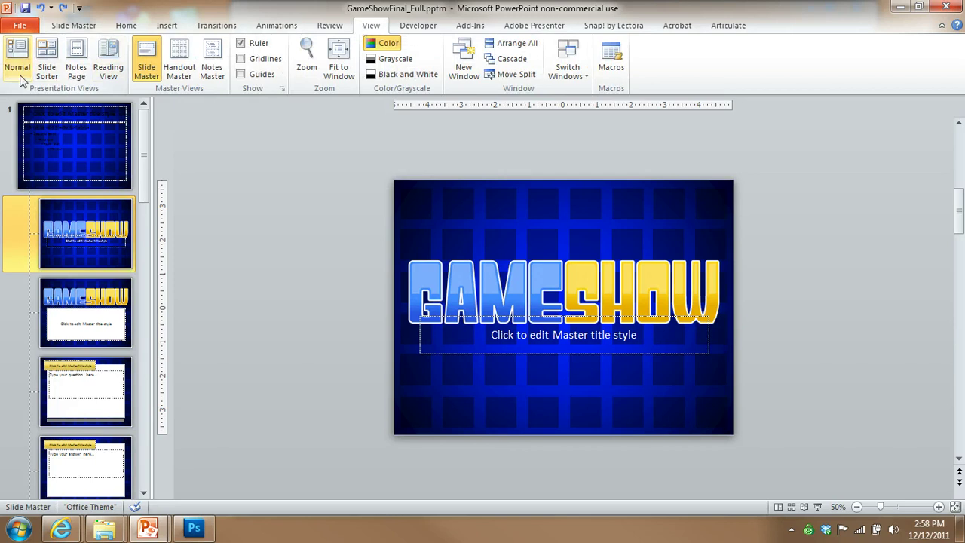
{"action": "left_click", "coordinate": [11, 49]}
{"action": "left_click", "coordinate": [61, 337]}
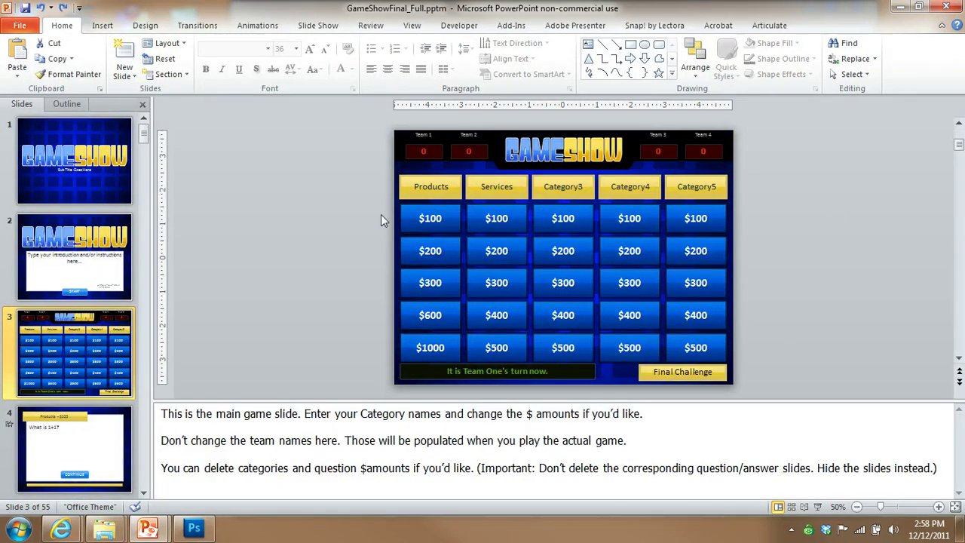
Delete the bottom two rows of question buttons from the game board, covering the $400/$600 and $500/$1000 amounts
{"action": "left_click_drag", "start_coordinate": [788, 163], "coordinate": [663, 369]}
{"action": "left_click", "coordinate": [800, 289]}
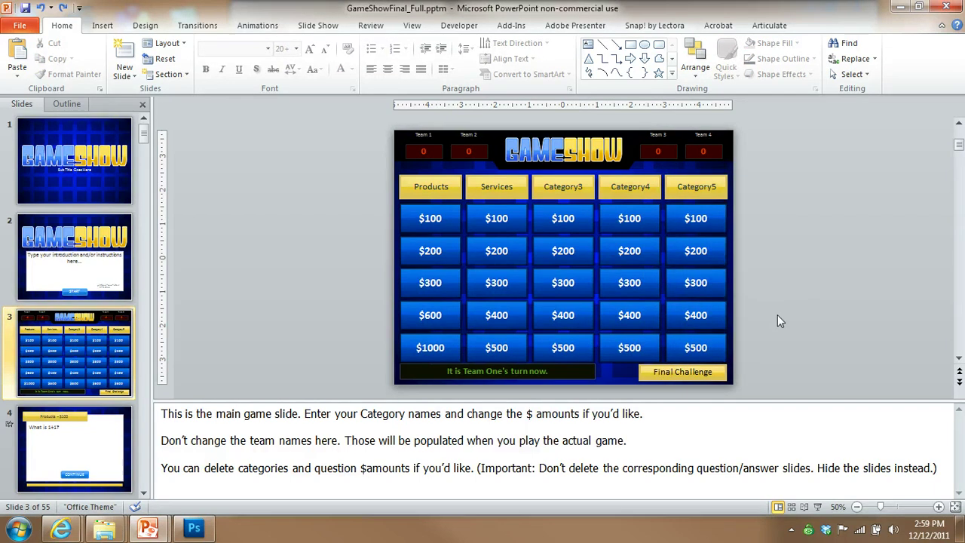
{"action": "mouse_move", "coordinate": [776, 290]}
{"action": "left_mouse_down"}
{"action": "mouse_move", "coordinate": [476, 364]}
{"action": "mouse_move", "coordinate": [368, 356]}
{"action": "left_mouse_up"}
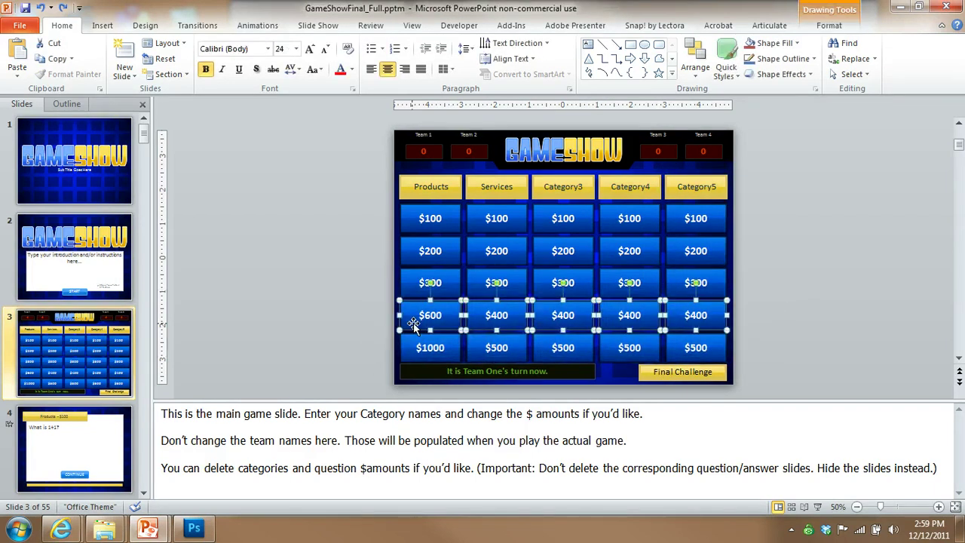
{"action": "key", "text": "Delete"}
{"action": "left_click_drag", "start_coordinate": [331, 317], "coordinate": [762, 370]}
{"action": "key", "text": "Delete"}
Increase the height of all remaining $100, $200 and $300 buttons so they fill more of the board
{"action": "left_click_drag", "start_coordinate": [367, 204], "coordinate": [775, 329]}
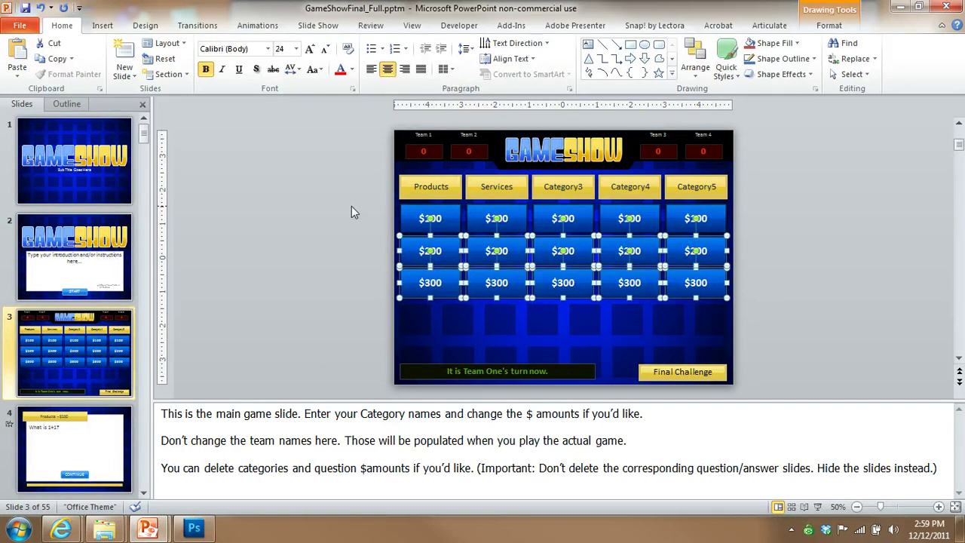
{"action": "left_click_drag", "start_coordinate": [360, 193], "coordinate": [755, 334]}
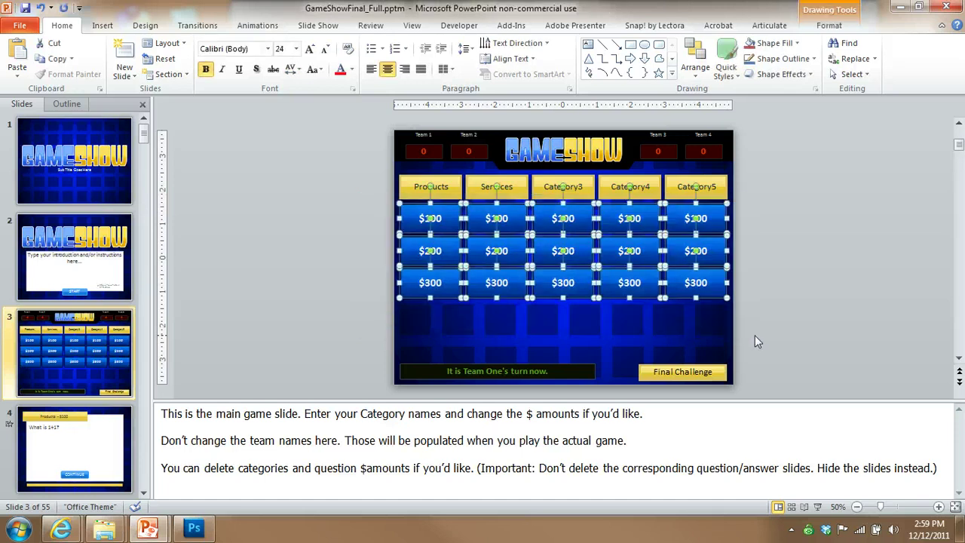
{"action": "key", "text": "shift+Up"}
{"action": "key", "text": "shift+Up"}
{"action": "key", "text": "shift+Up"}
{"action": "key", "text": "shift+Up"}
{"action": "key", "text": "shift+Up"}
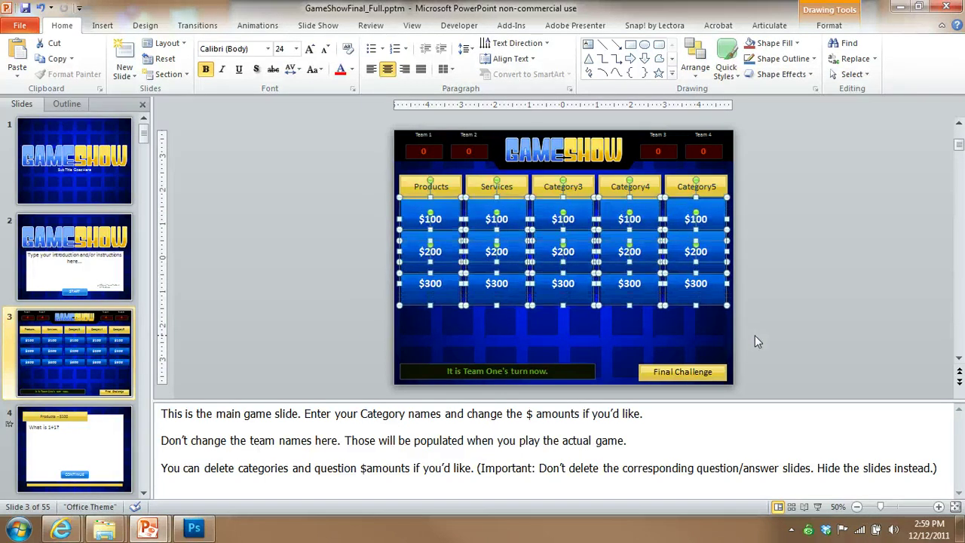
{"action": "key", "text": "shift+Down"}
Nudge the three button rows down from the category headings, and lower the $200 and $300 rows further to separate them from the $100 row
{"action": "key", "text": "Down"}
{"action": "key", "text": "Down"}
{"action": "left_click", "coordinate": [779, 343]}
{"action": "left_click_drag", "start_coordinate": [779, 344], "coordinate": [363, 230]}
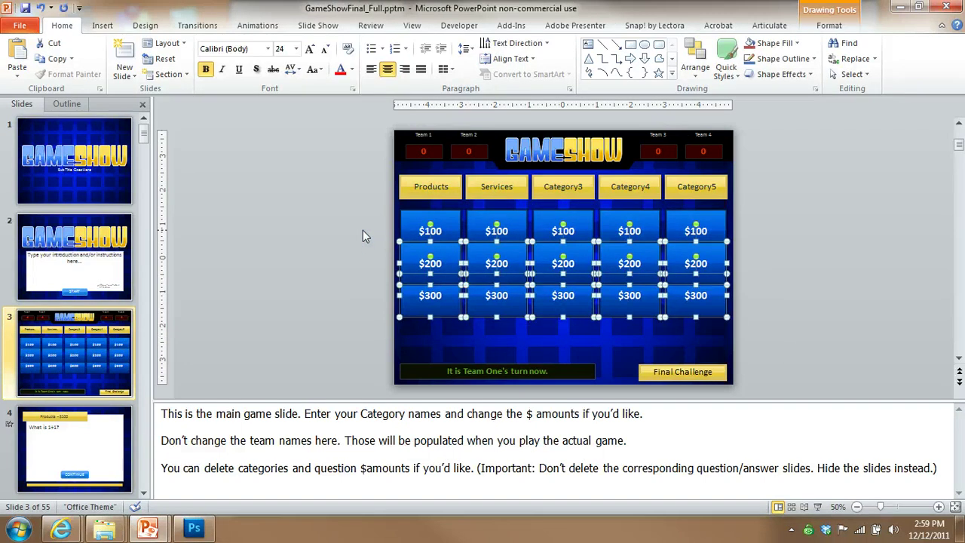
{"action": "key", "text": "Down"}
{"action": "key", "text": "Down"}
{"action": "key", "text": "Down"}
{"action": "left_click", "coordinate": [815, 340]}
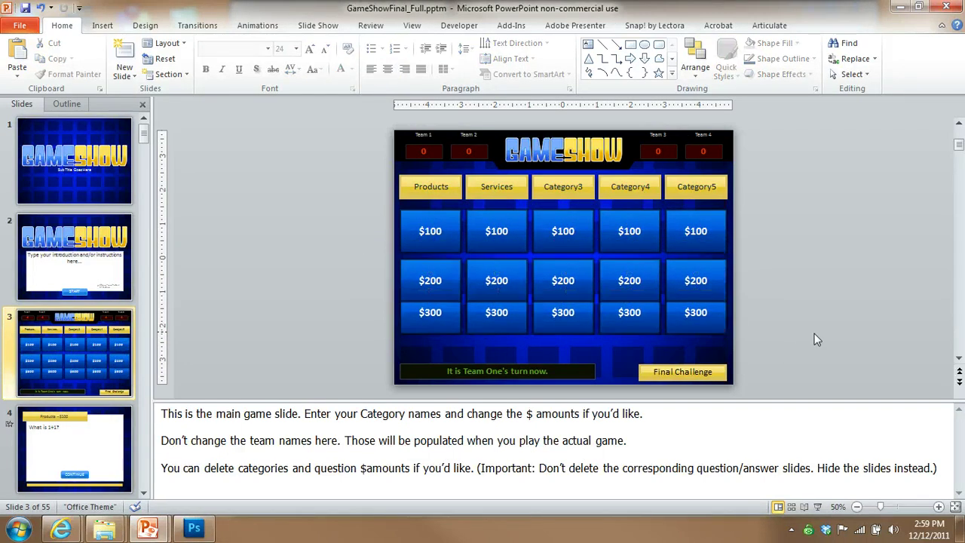
Nudge the $300 button row down so the gaps between the three rows are even
{"action": "left_click_drag", "start_coordinate": [772, 344], "coordinate": [359, 285]}
{"action": "key", "text": "Down"}
{"action": "key", "text": "Down"}
{"action": "key", "text": "Down"}
{"action": "key", "text": "Down"}
{"action": "left_click", "coordinate": [315, 257]}
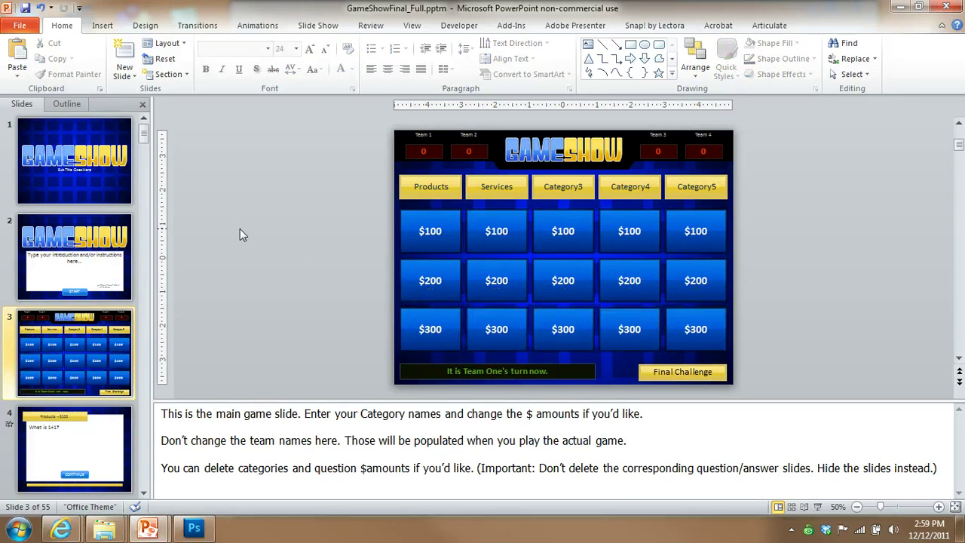
Look through the Products question and answer slides that belong to the deleted amounts, and continue on to the Services slides
{"action": "left_click", "coordinate": [73, 356]}
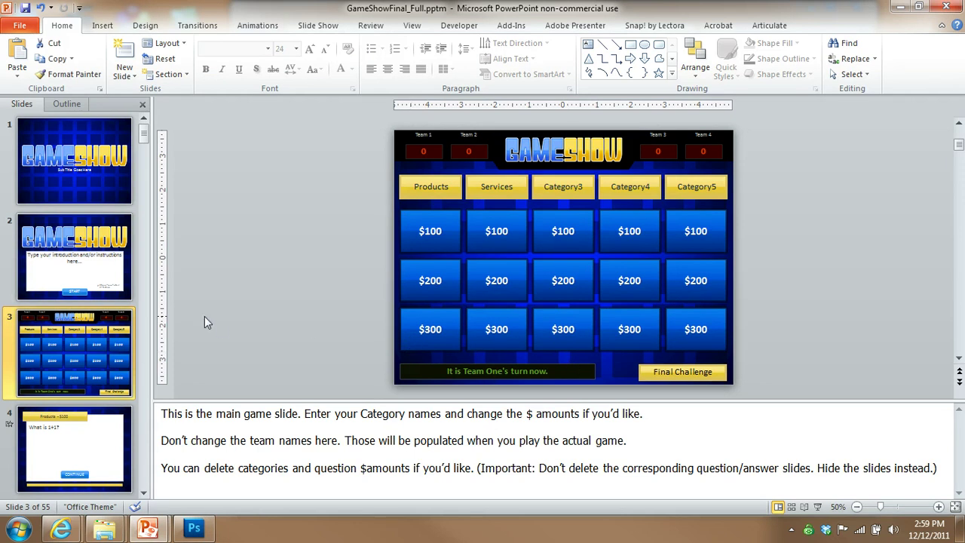
{"action": "scroll", "coordinate": [76, 344], "scroll_direction": "down", "scroll_amount": 6}
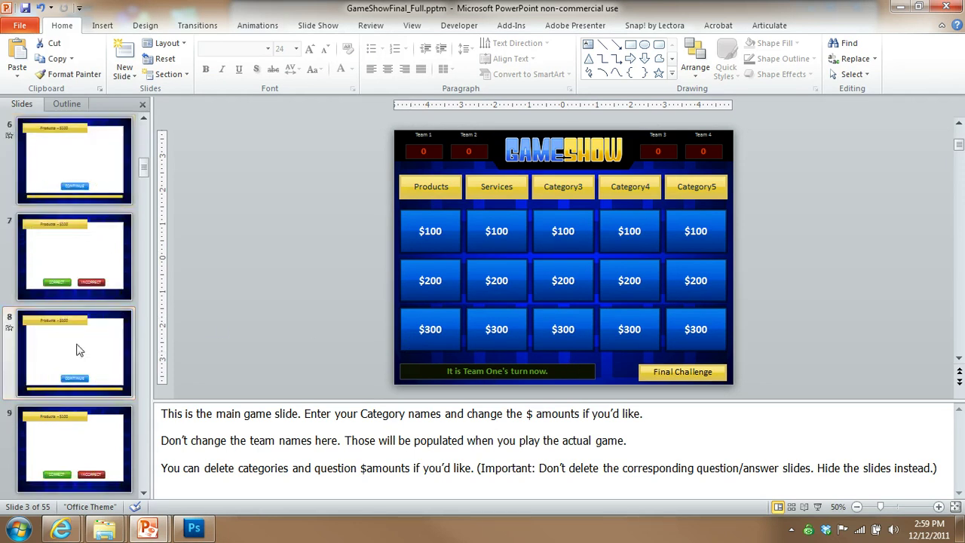
{"action": "scroll", "coordinate": [79, 350], "scroll_direction": "down", "scroll_amount": 2}
{"action": "left_click", "coordinate": [68, 265]}
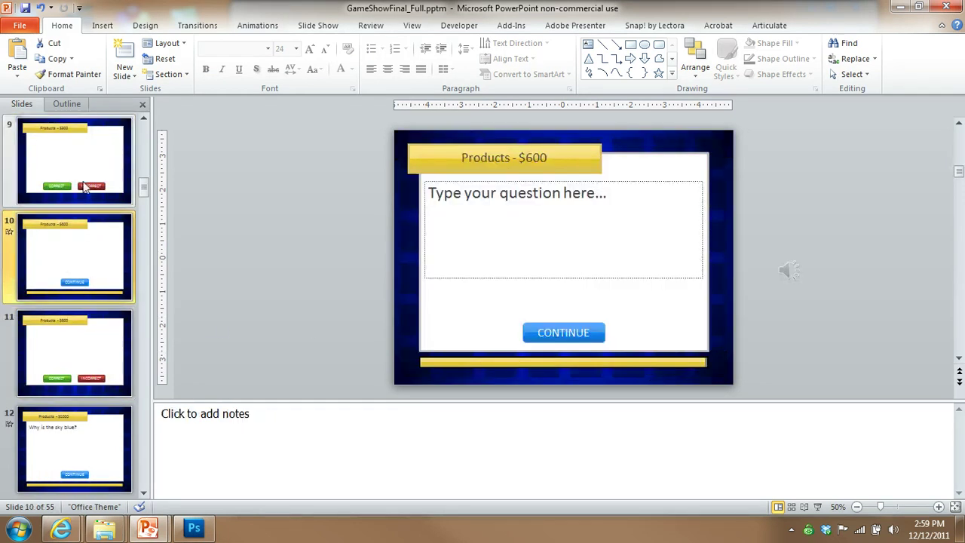
{"action": "left_click", "coordinate": [85, 168]}
{"action": "scroll", "coordinate": [86, 347], "scroll_direction": "up", "scroll_amount": 1}
{"action": "scroll", "coordinate": [88, 351], "scroll_direction": "down", "scroll_amount": 4}
{"action": "scroll", "coordinate": [88, 351], "scroll_direction": "down", "scroll_amount": 8}
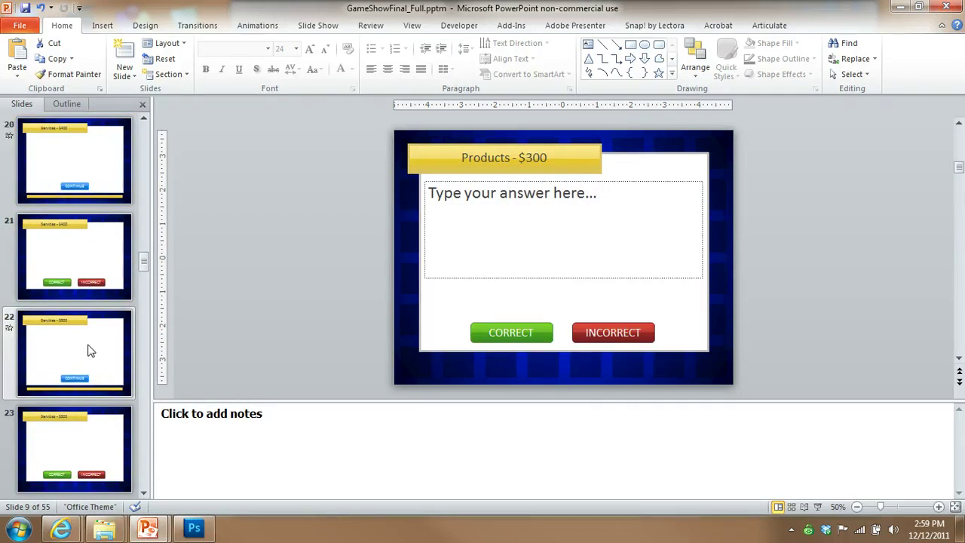
Hide the Services $400 question and answer slides, slides 20 and 21
{"action": "left_click", "coordinate": [82, 239]}
{"action": "left_click", "coordinate": [82, 159]}
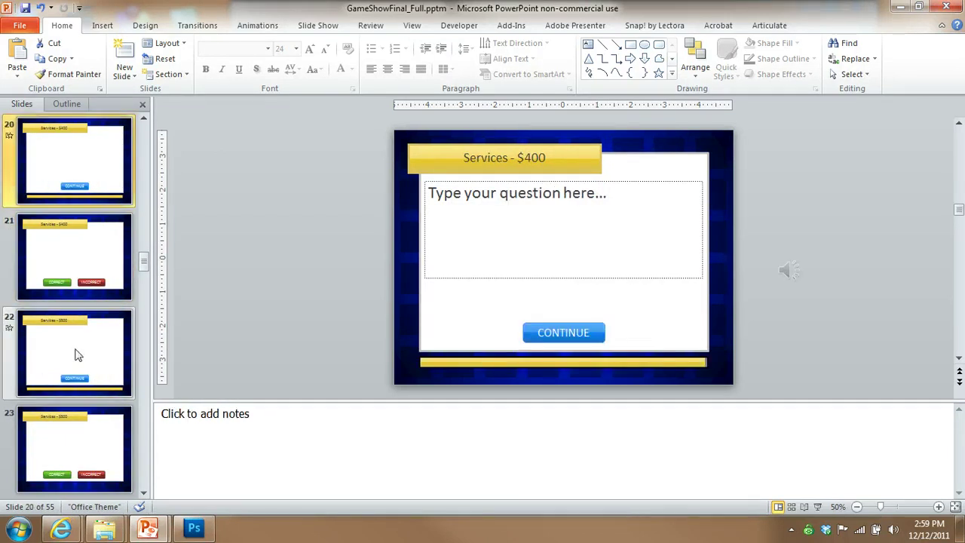
{"action": "right_click", "coordinate": [72, 163]}
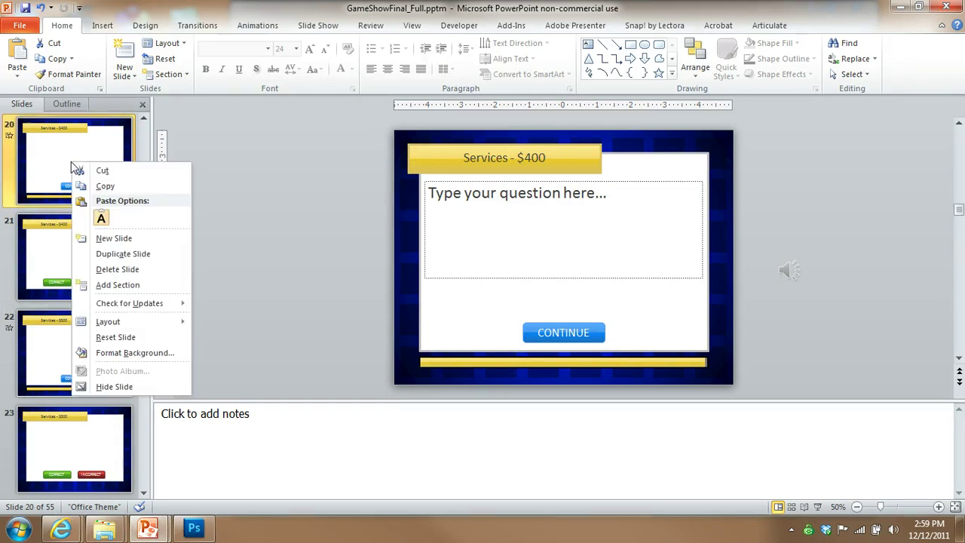
{"action": "left_click", "coordinate": [114, 387]}
{"action": "right_click", "coordinate": [65, 256]}
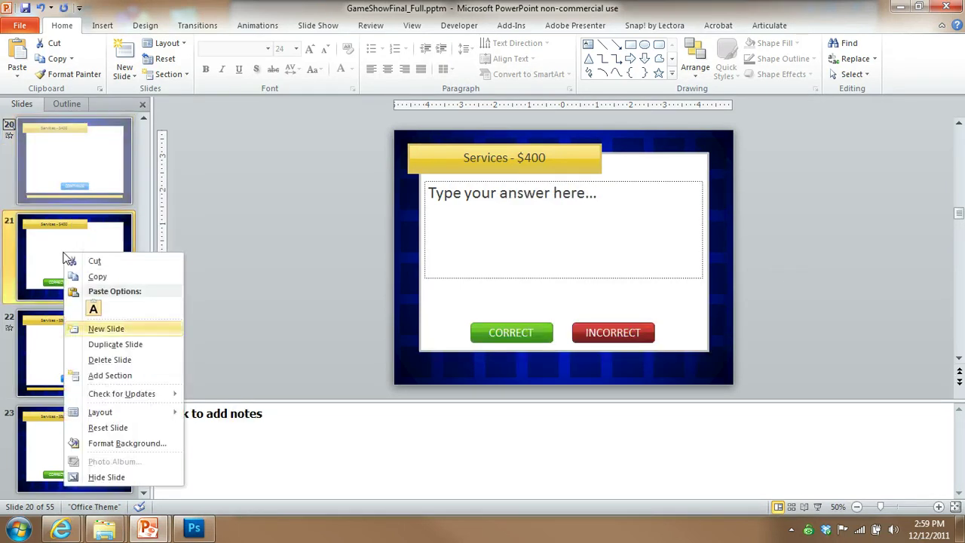
{"action": "left_click", "coordinate": [106, 476]}
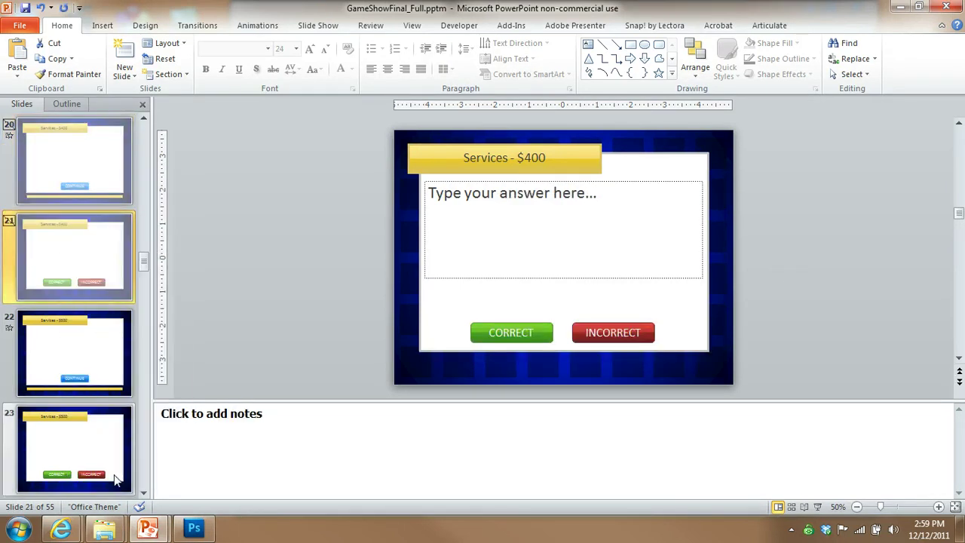
Examine the Services $500 and Category3 $300 slides, and return to the game board on slide 3
{"action": "left_click", "coordinate": [400, 150]}
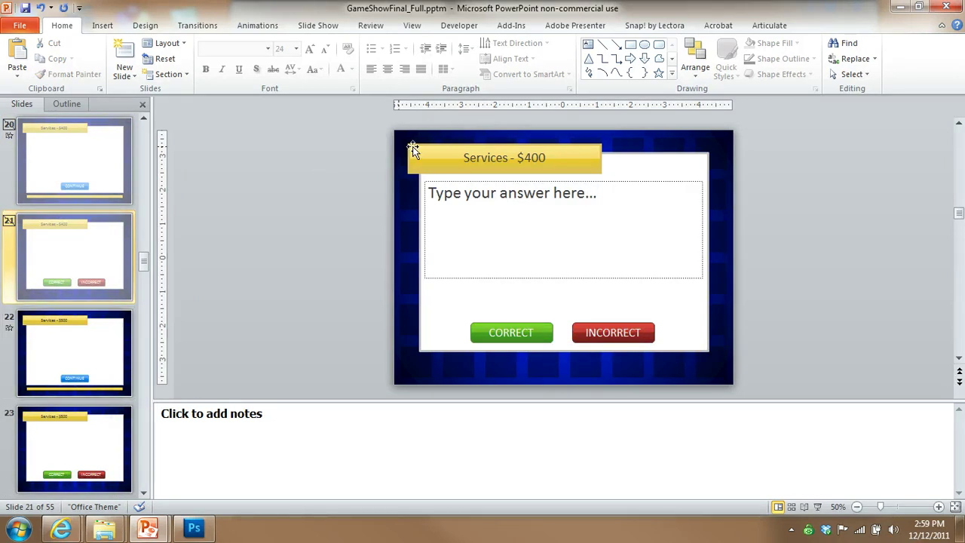
{"action": "left_click", "coordinate": [66, 365]}
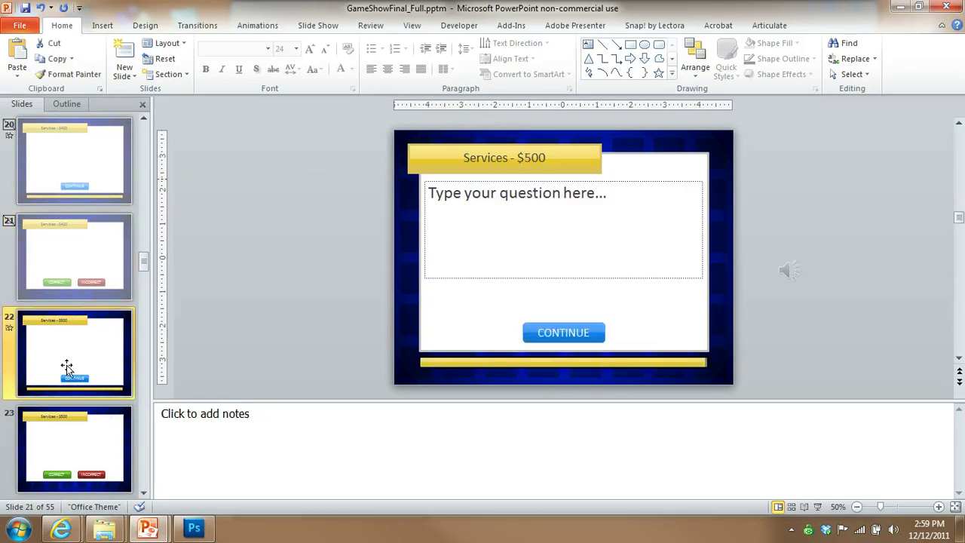
{"action": "left_click", "coordinate": [78, 436]}
{"action": "scroll", "coordinate": [80, 435], "scroll_direction": "down", "scroll_amount": 5}
{"action": "scroll", "coordinate": [78, 434], "scroll_direction": "up", "scroll_amount": 1}
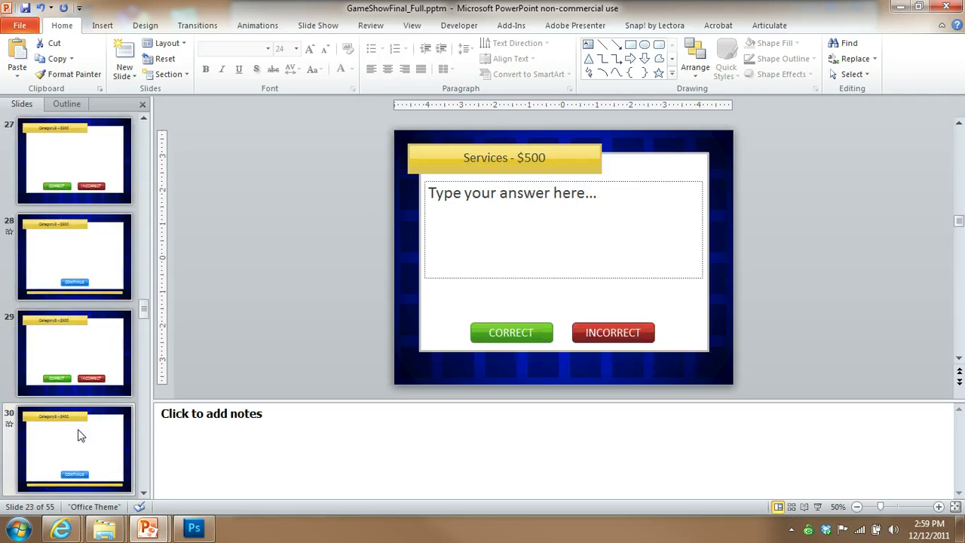
{"action": "left_click", "coordinate": [67, 251]}
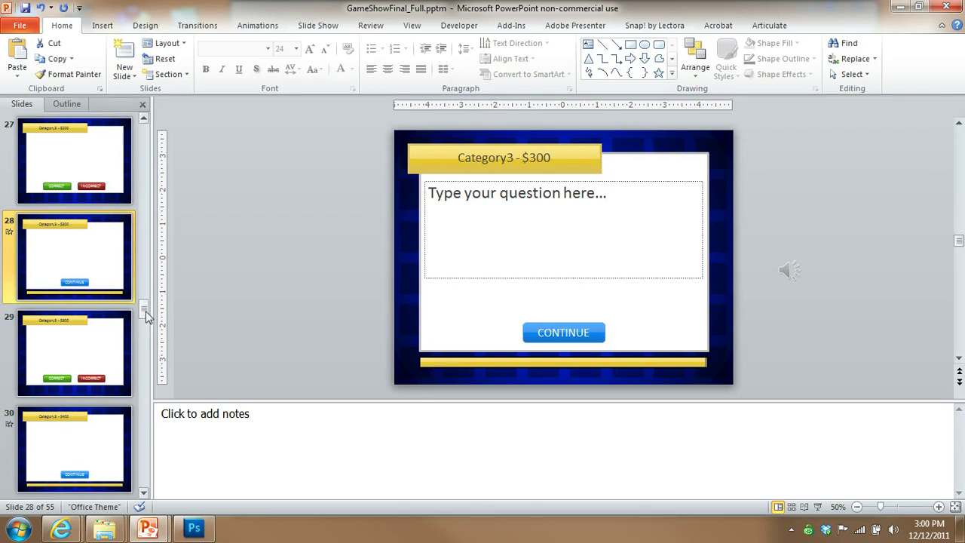
{"action": "left_click_drag", "start_coordinate": [149, 308], "coordinate": [148, 124]}
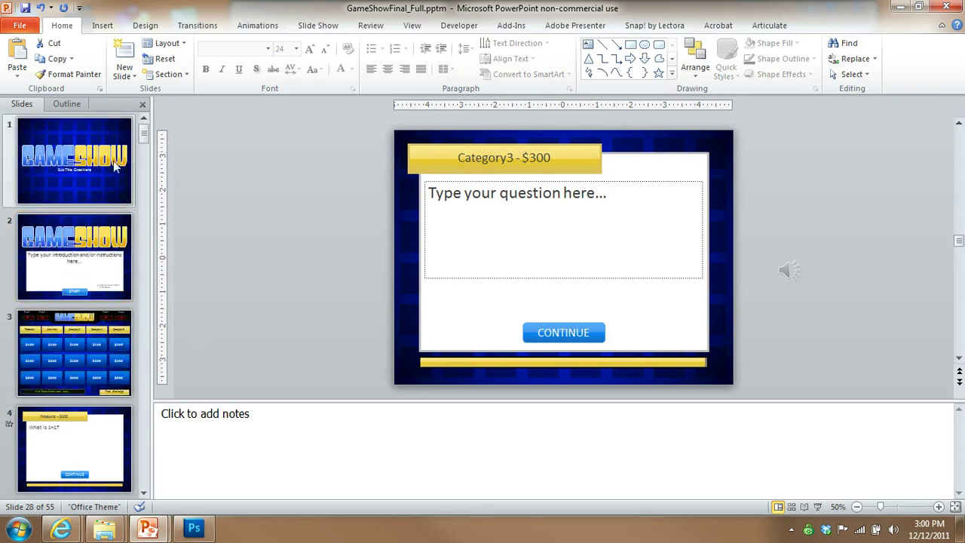
{"action": "left_click", "coordinate": [70, 334]}
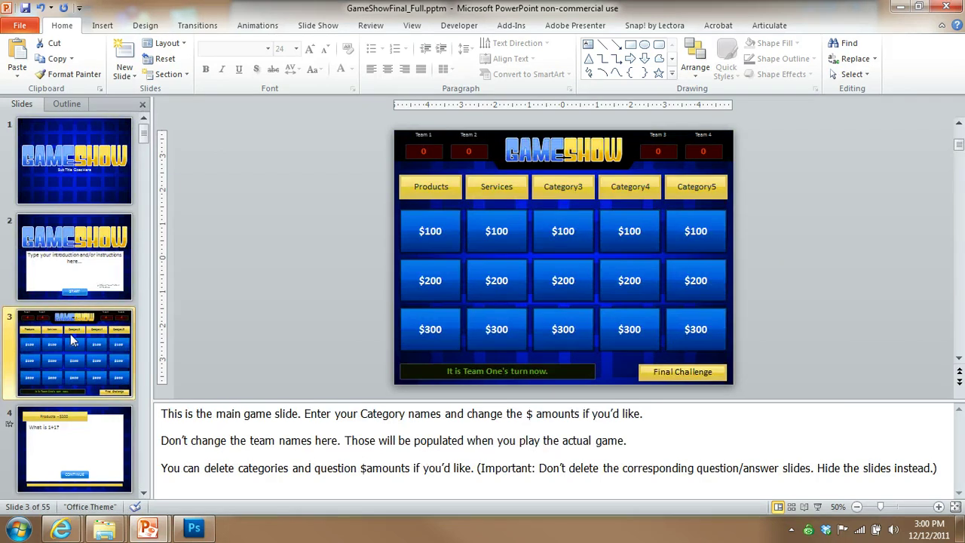